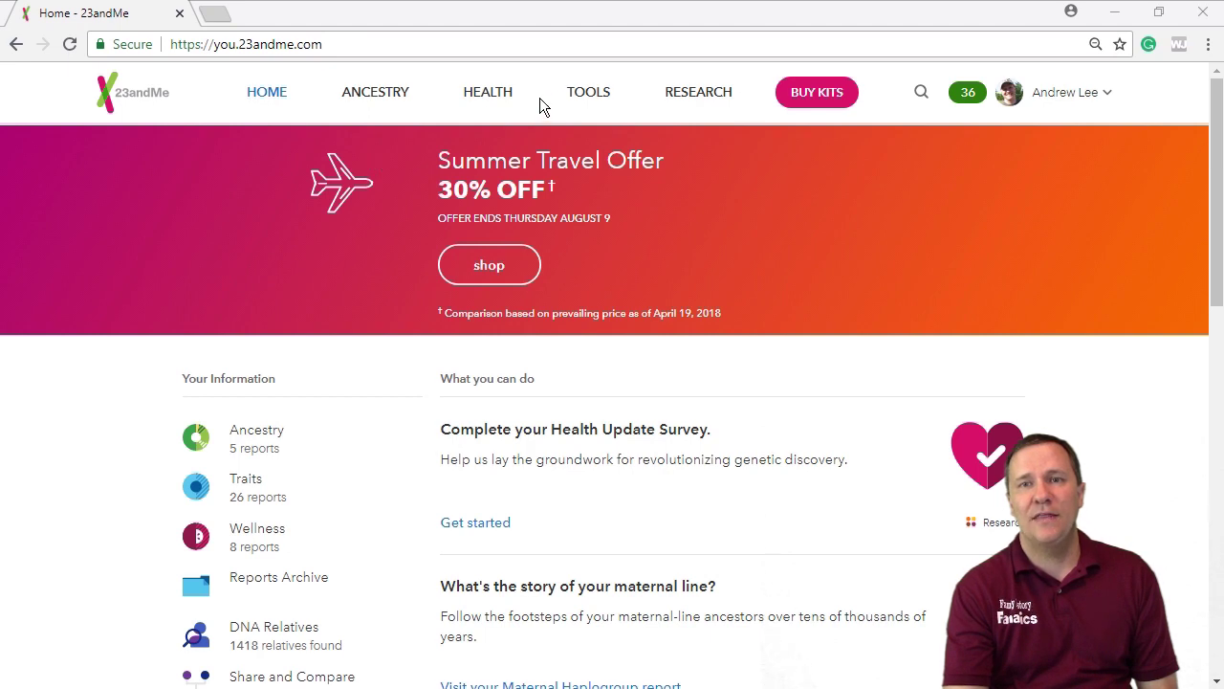
# Step: Download the aggregate data from the DNA Relatives tool and open the downloaded CSV file
pyautogui.click(585, 96)
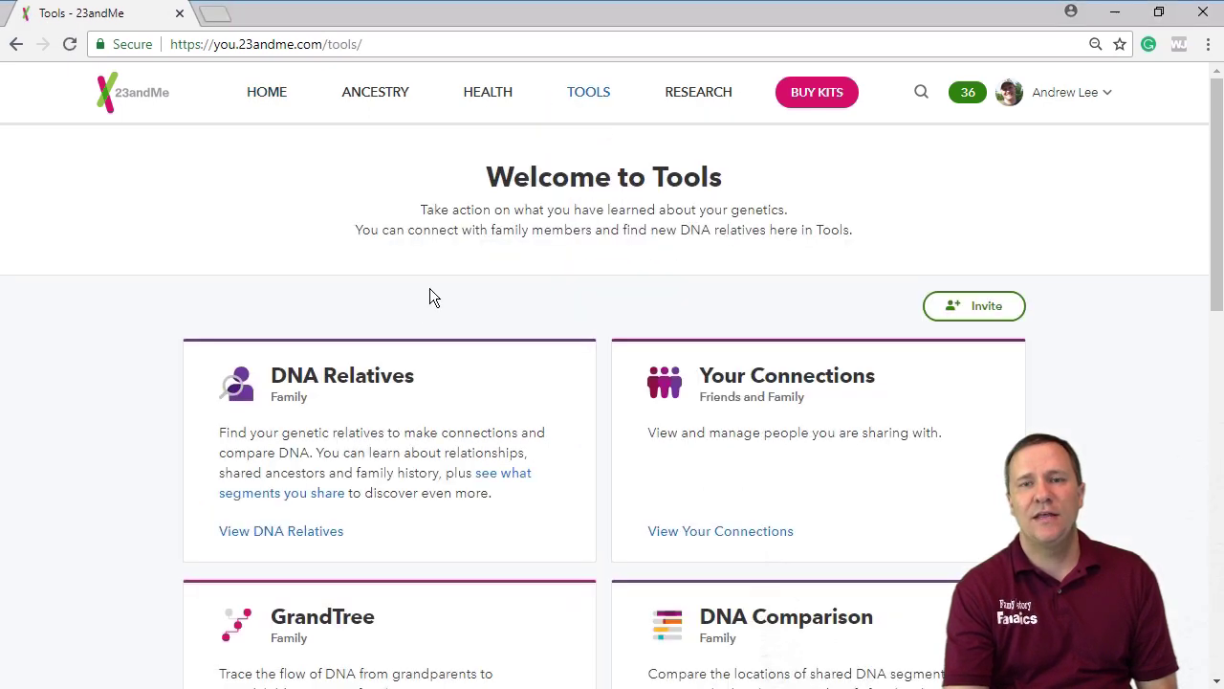
pyautogui.click(341, 388)
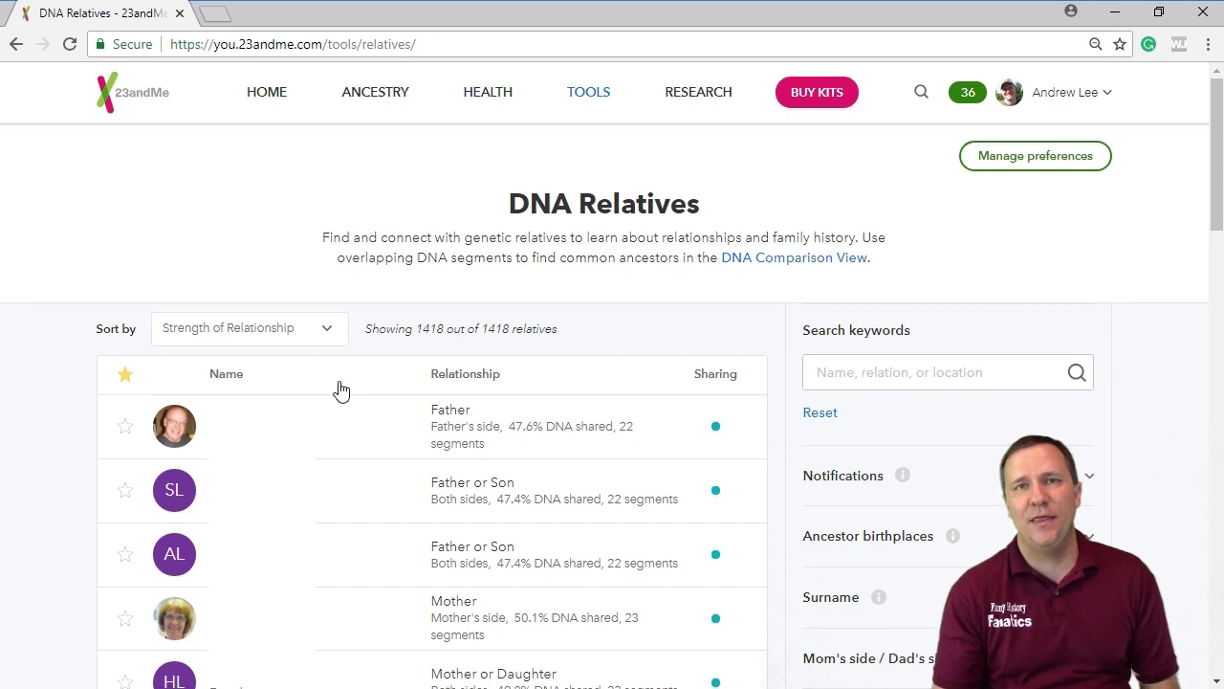
pyautogui.scroll(-10, 346, 387)
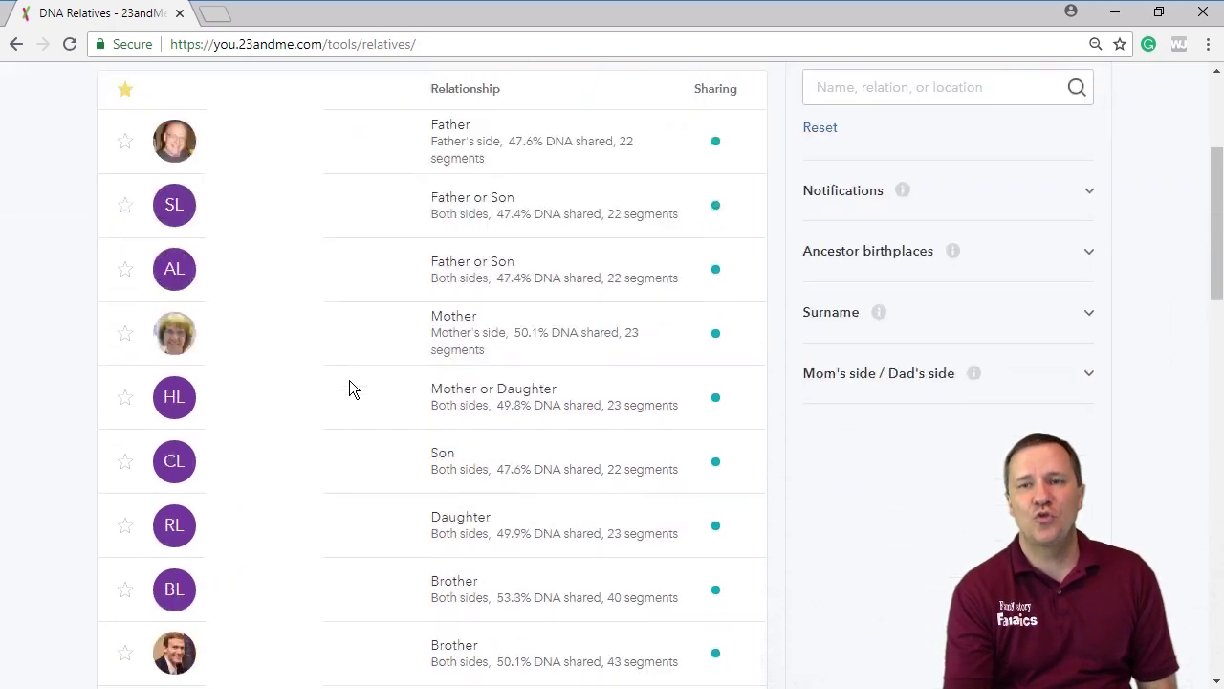
pyautogui.scroll(-6, 352, 388)
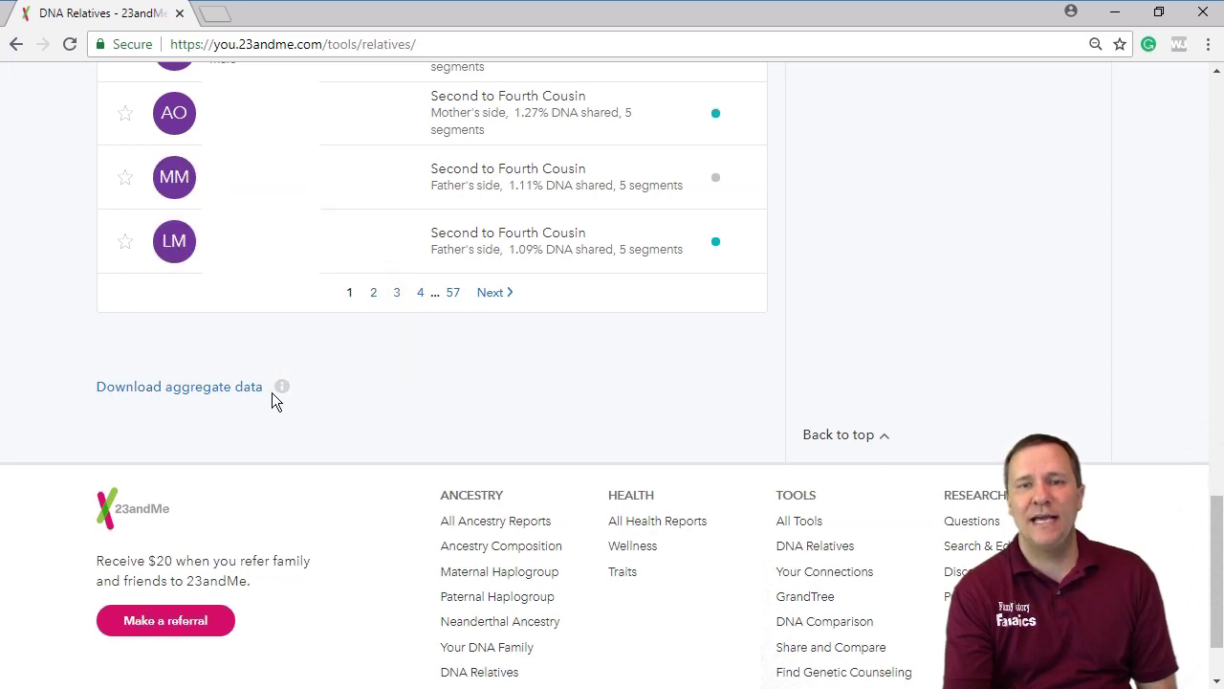
pyautogui.moveTo(281, 388)
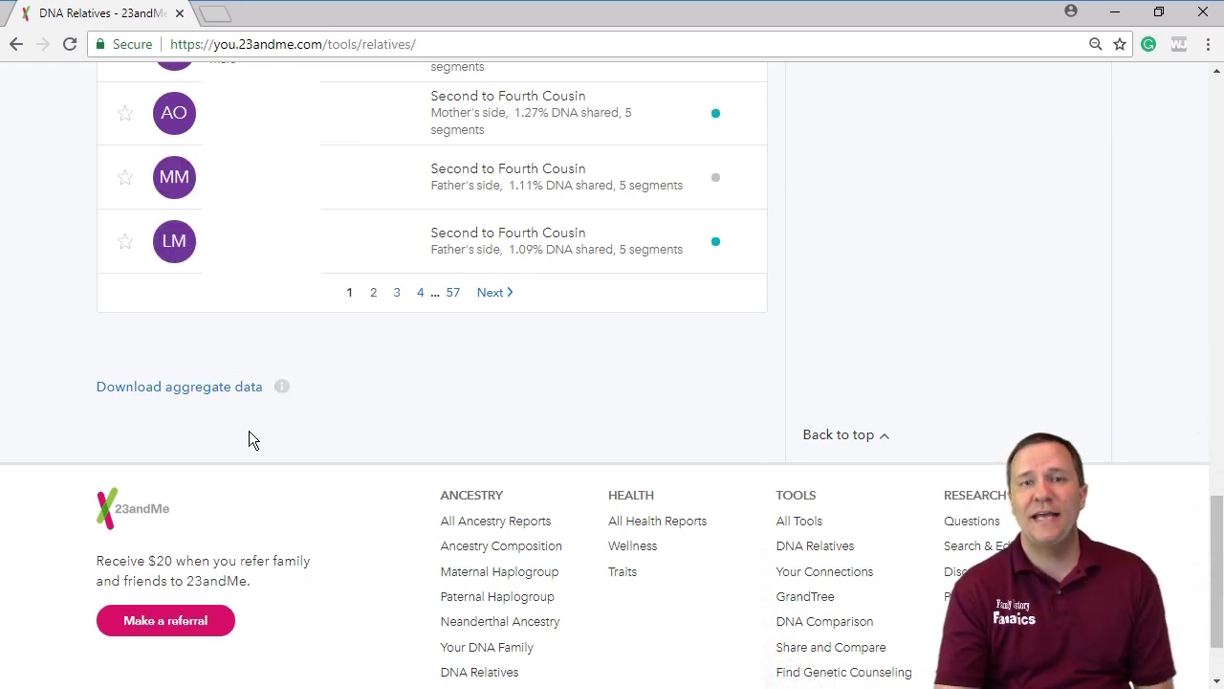
pyautogui.click(198, 392)
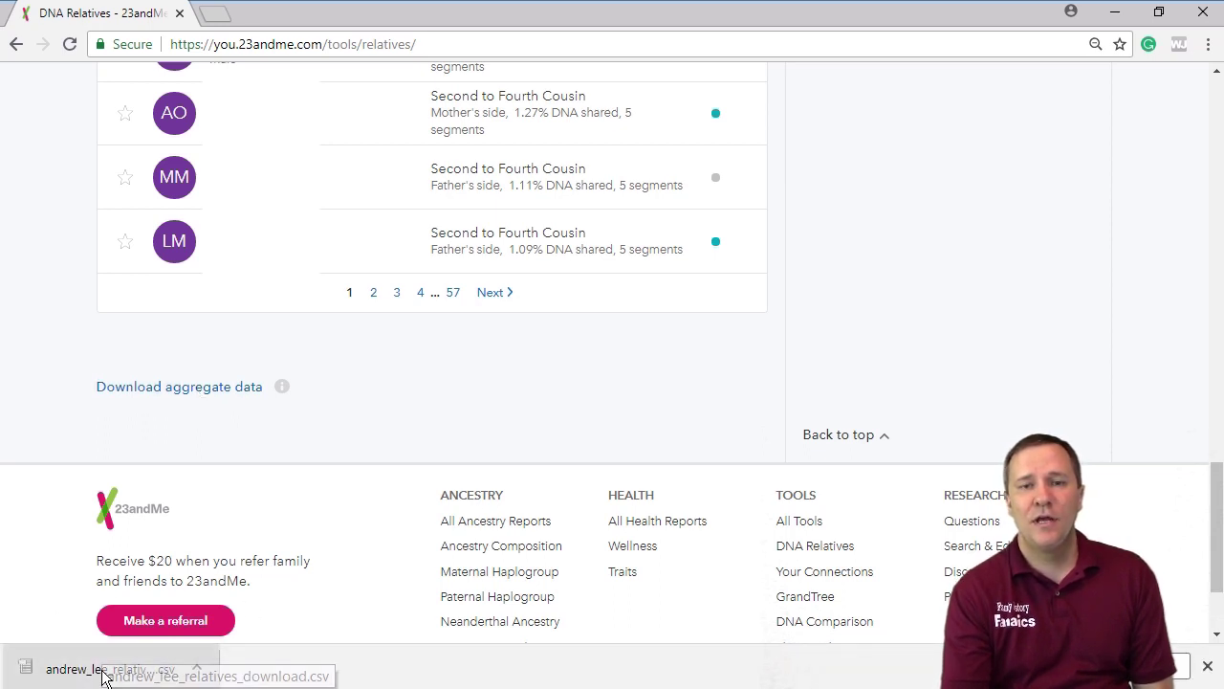
pyautogui.click(103, 672)
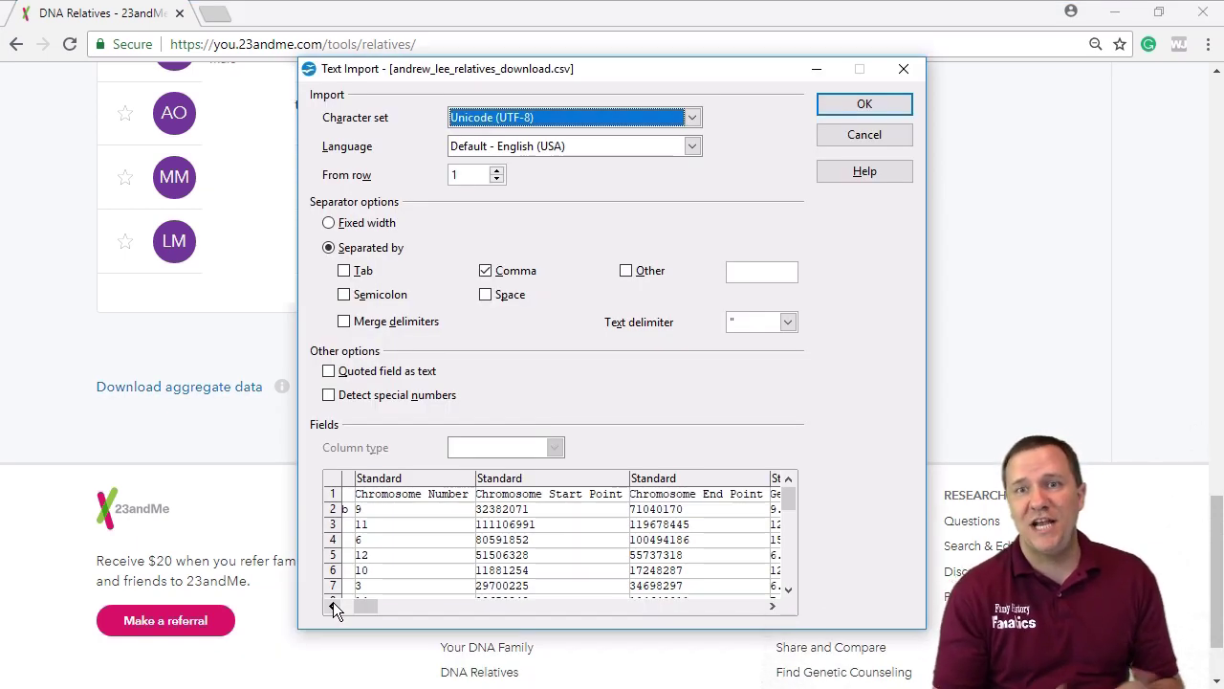
# Step: Try the Unicode character set for the text import and restore Unicode (UTF-8)
pyautogui.click(696, 116)
pyautogui.click(697, 136)
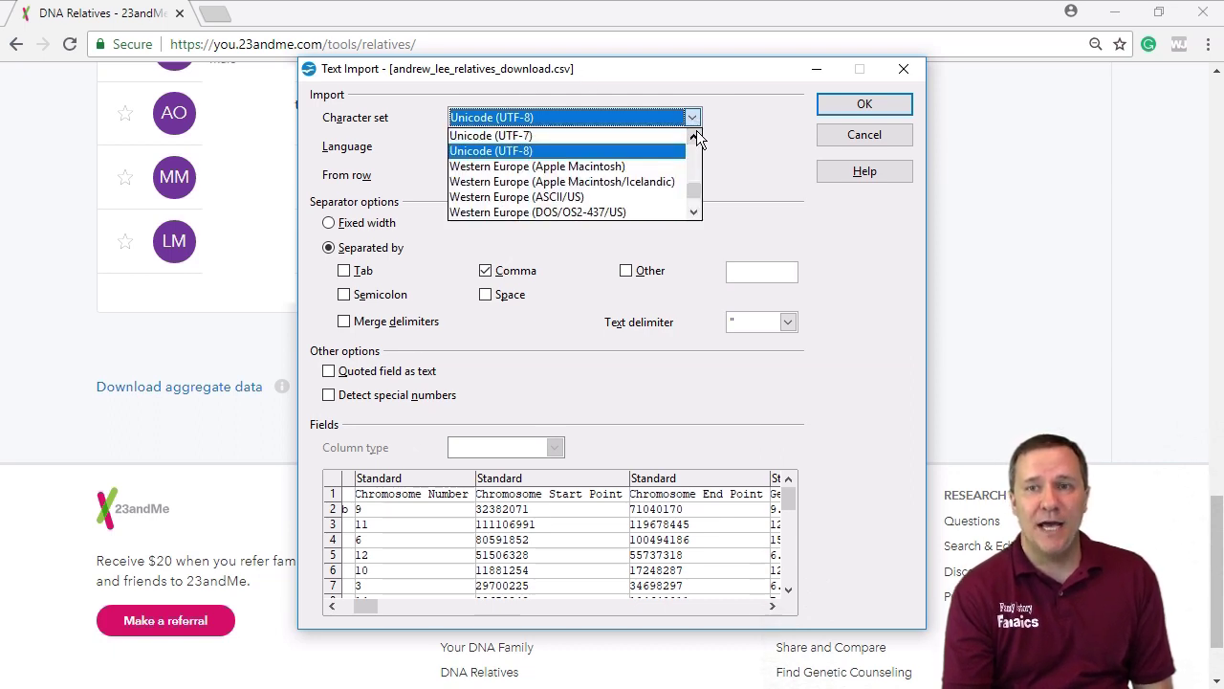
pyautogui.click(697, 137)
pyautogui.click(668, 135)
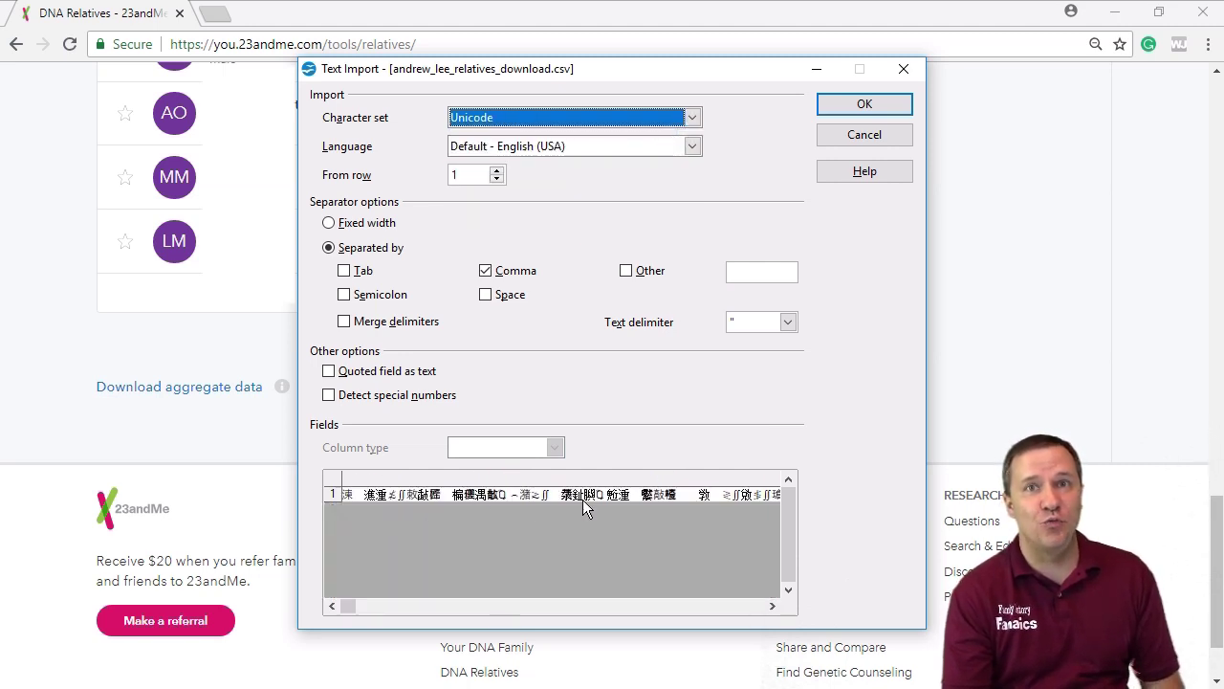
pyautogui.click(692, 118)
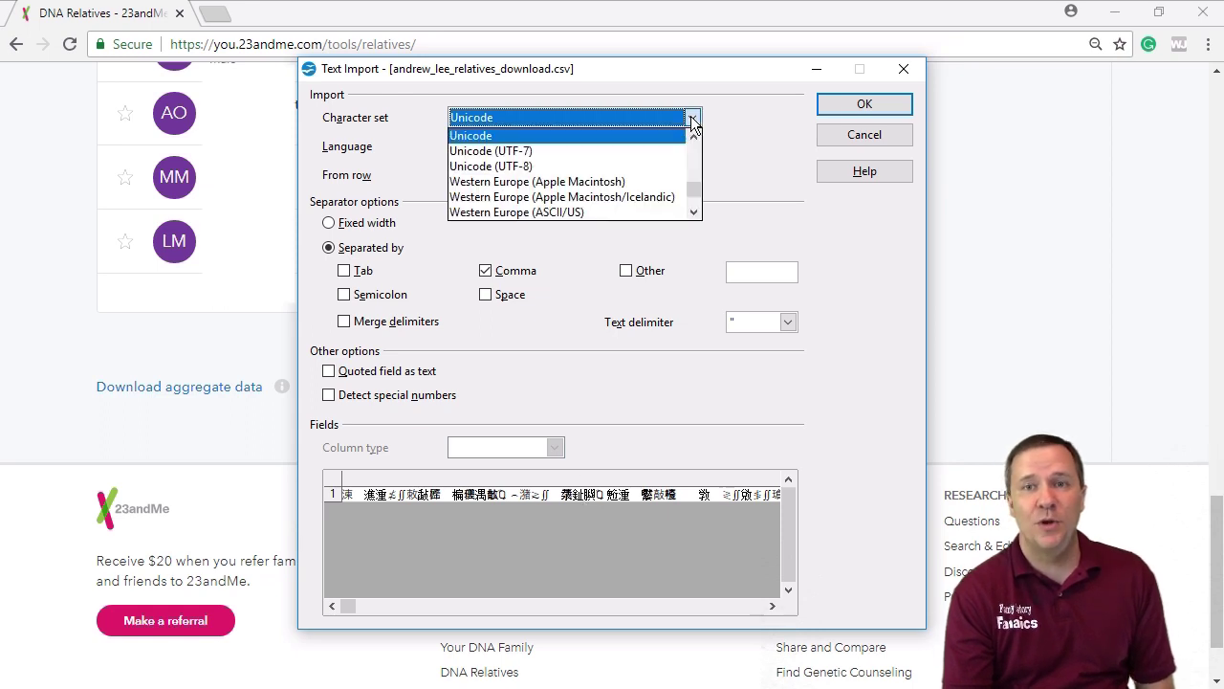
pyautogui.click(653, 165)
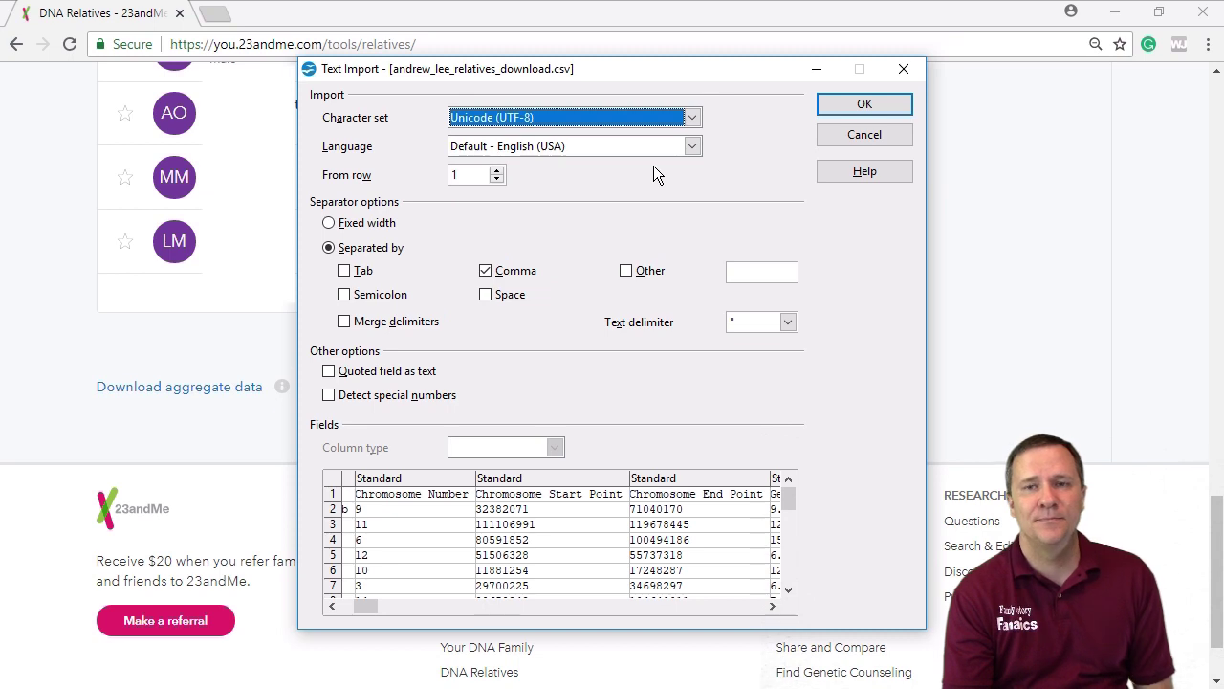
# Step: Try Tab instead of Comma as the import separator, and restore Comma as the only separator
pyautogui.click(343, 271)
pyautogui.click(486, 272)
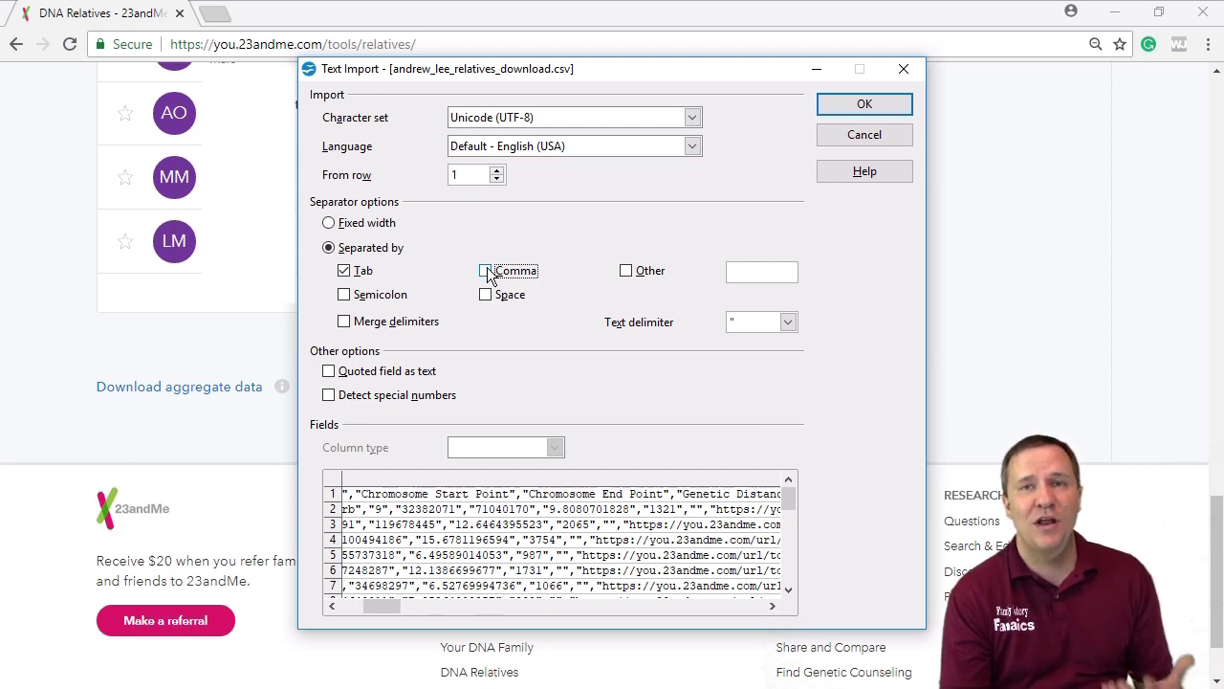
pyautogui.click(486, 271)
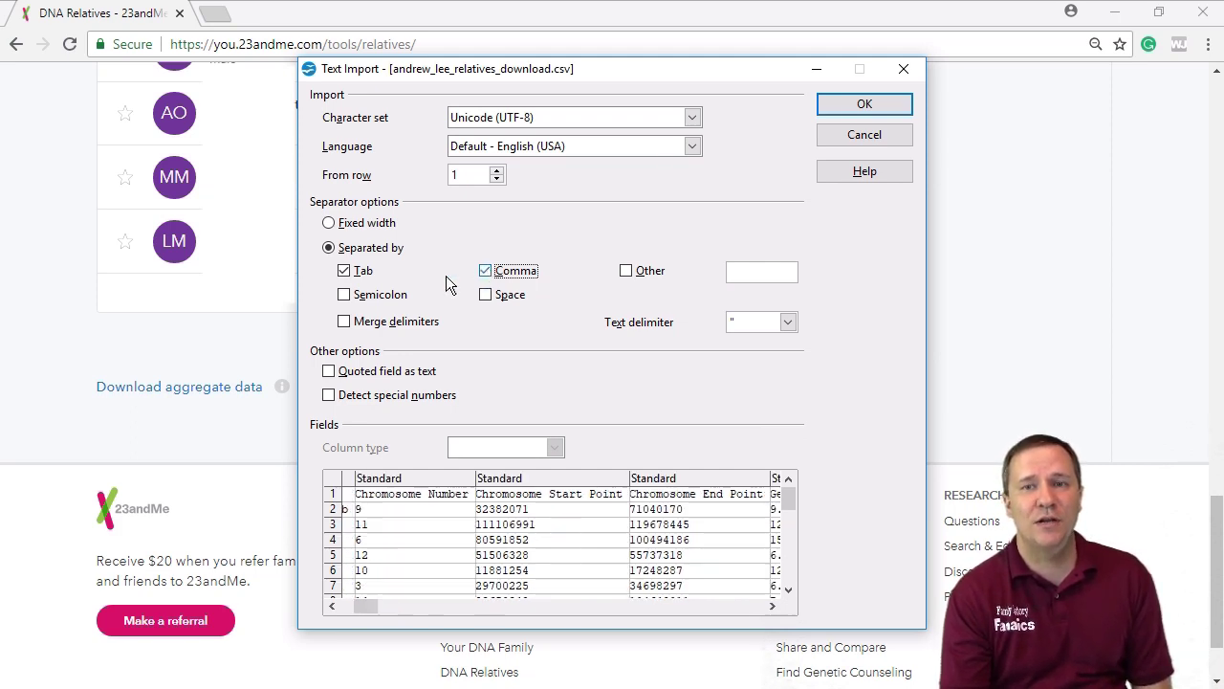
pyautogui.click(344, 272)
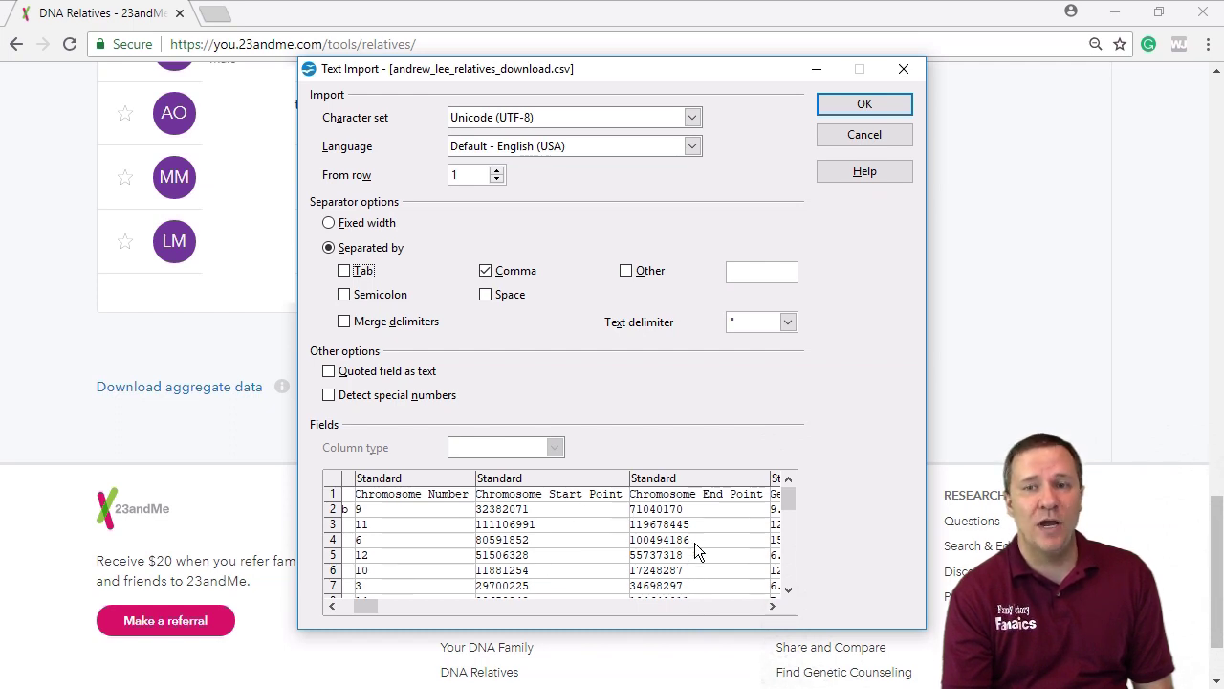
# Step: Import the CSV as comma-separated Unicode (UTF-8) text and save the spreadsheet
pyautogui.click(865, 106)
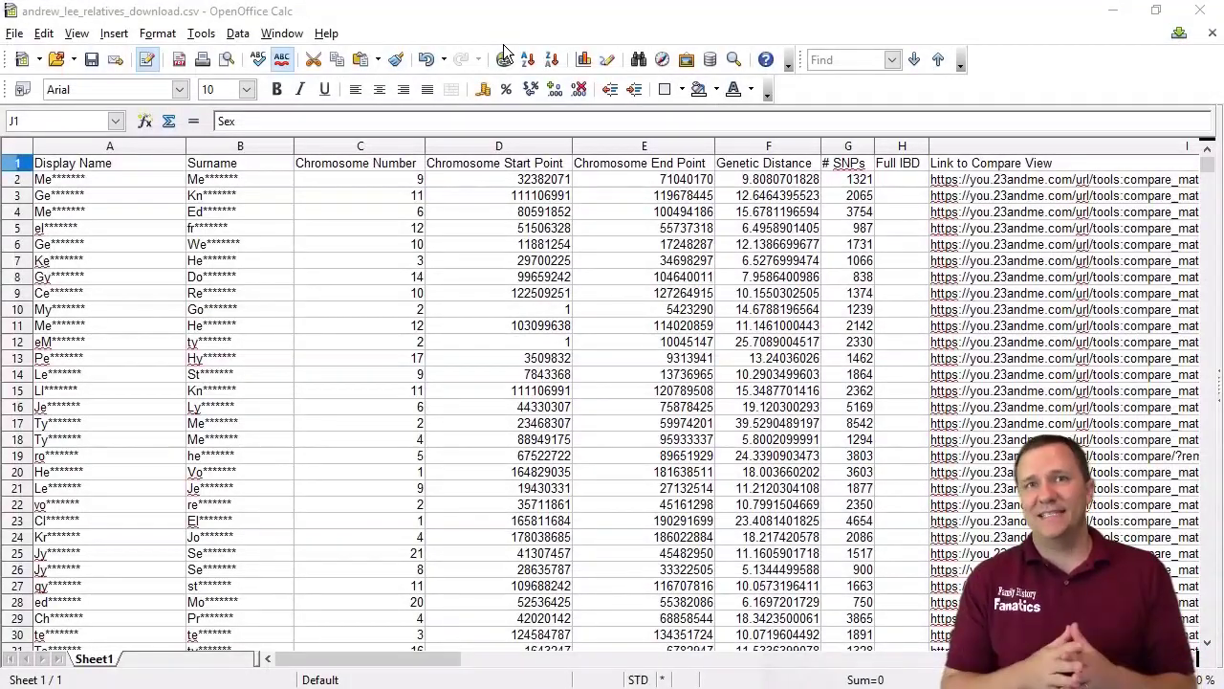
pyautogui.hotkey('ctrl', 's')
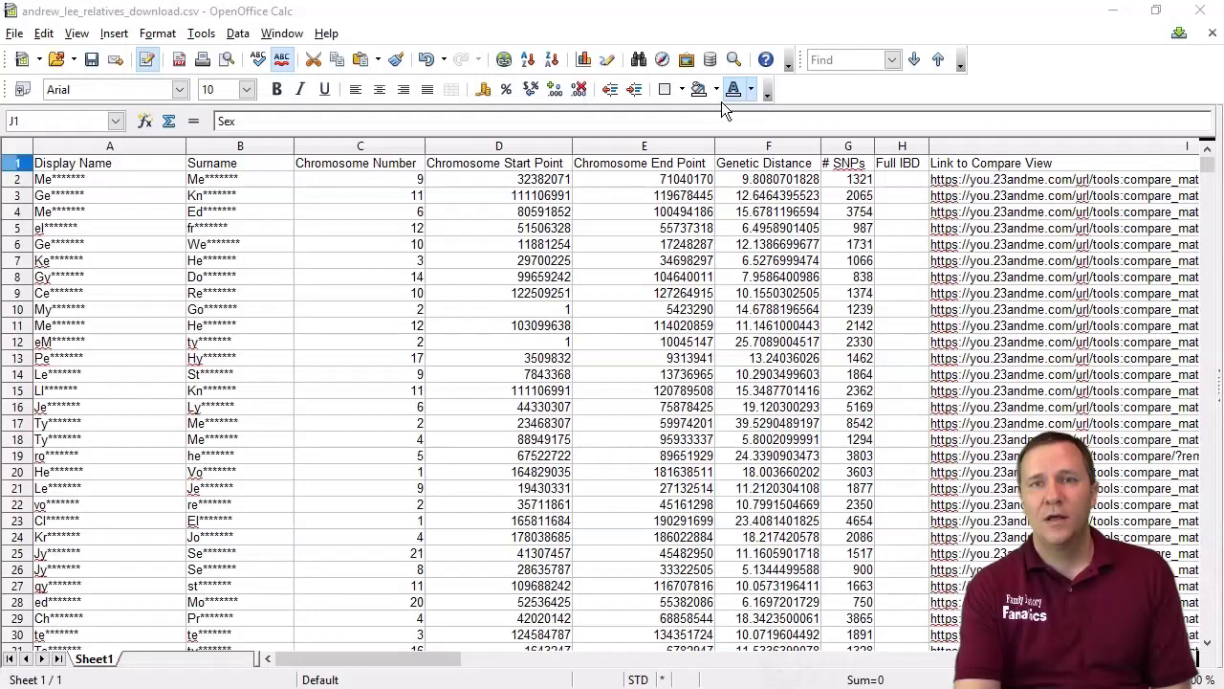
# Step: Make the whole header row (row 1) bold
pyautogui.click(275, 245)
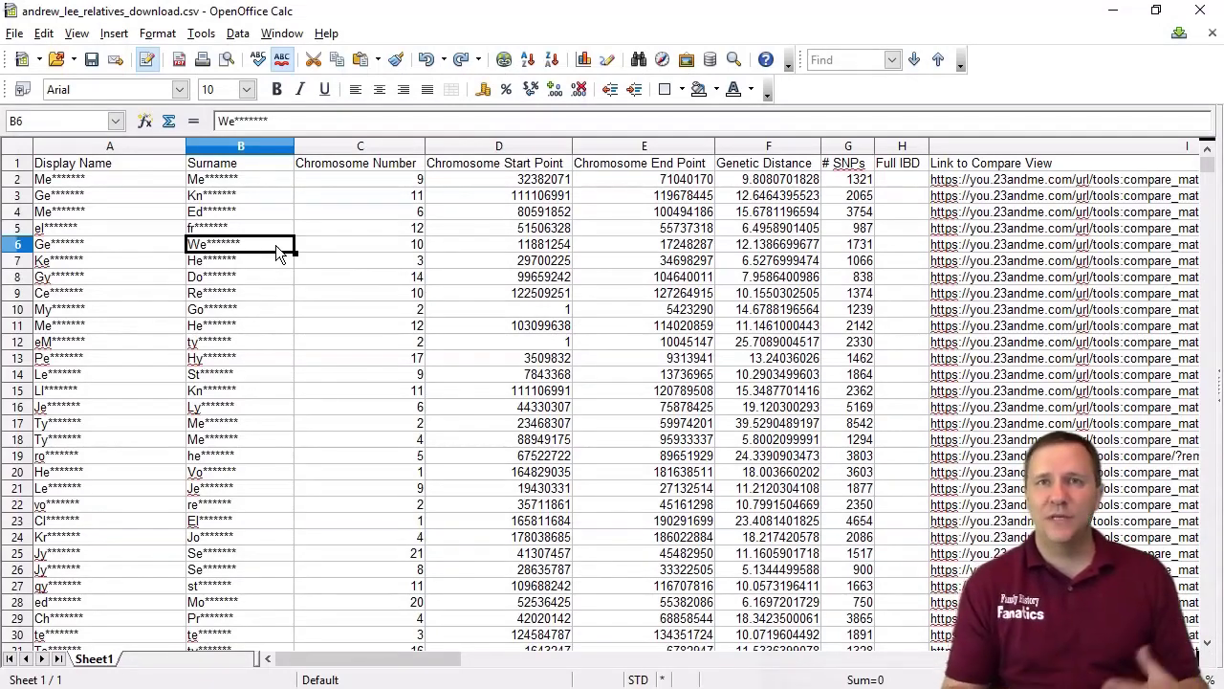
pyautogui.click(21, 168)
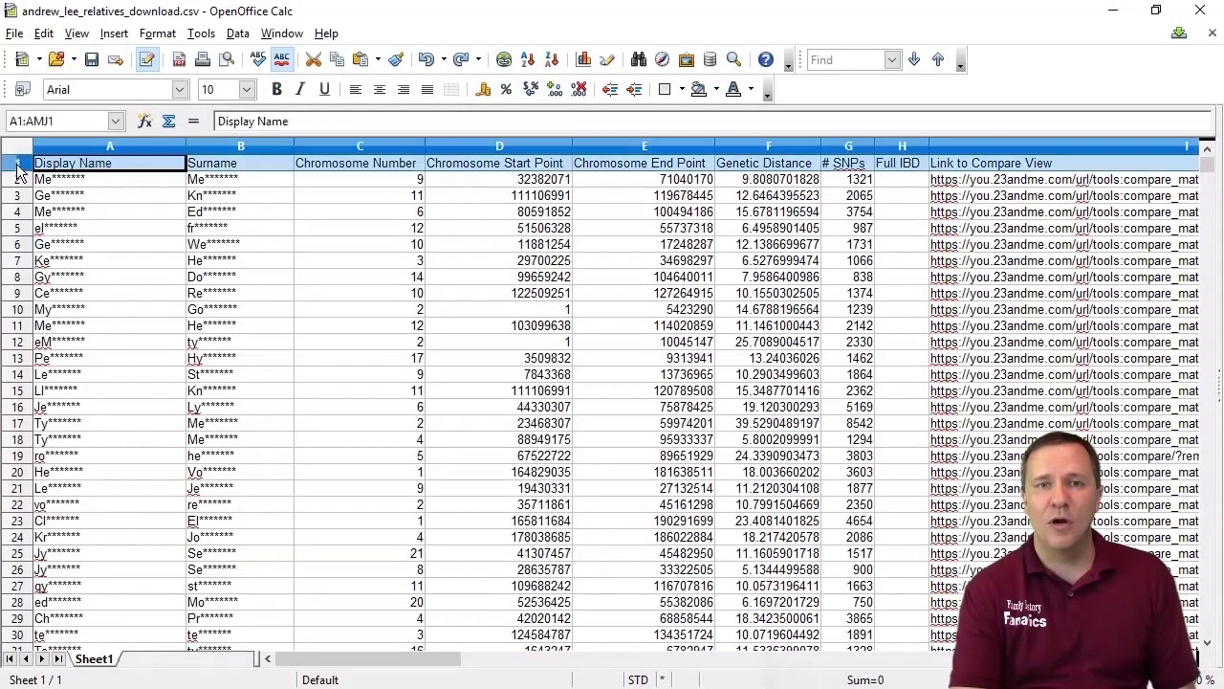
pyautogui.click(276, 89)
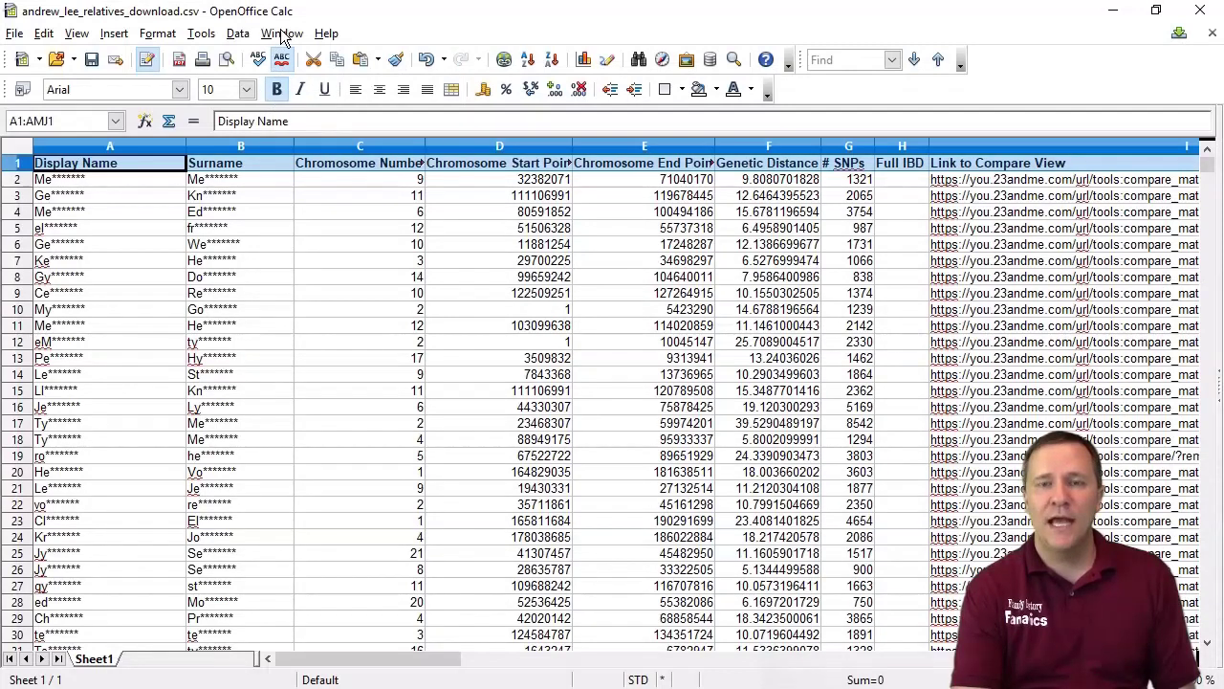
# Step: Try to freeze the header row with row 1 as the selection
pyautogui.click(282, 34)
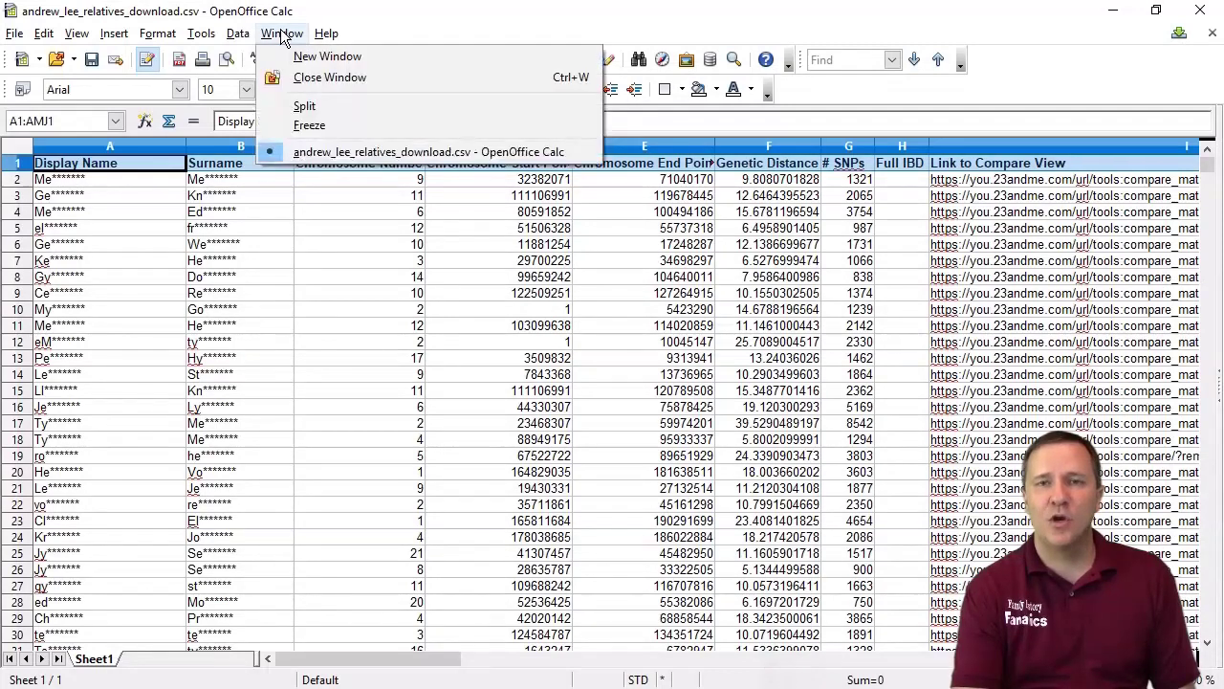
pyautogui.click(318, 127)
pyautogui.click(238, 214)
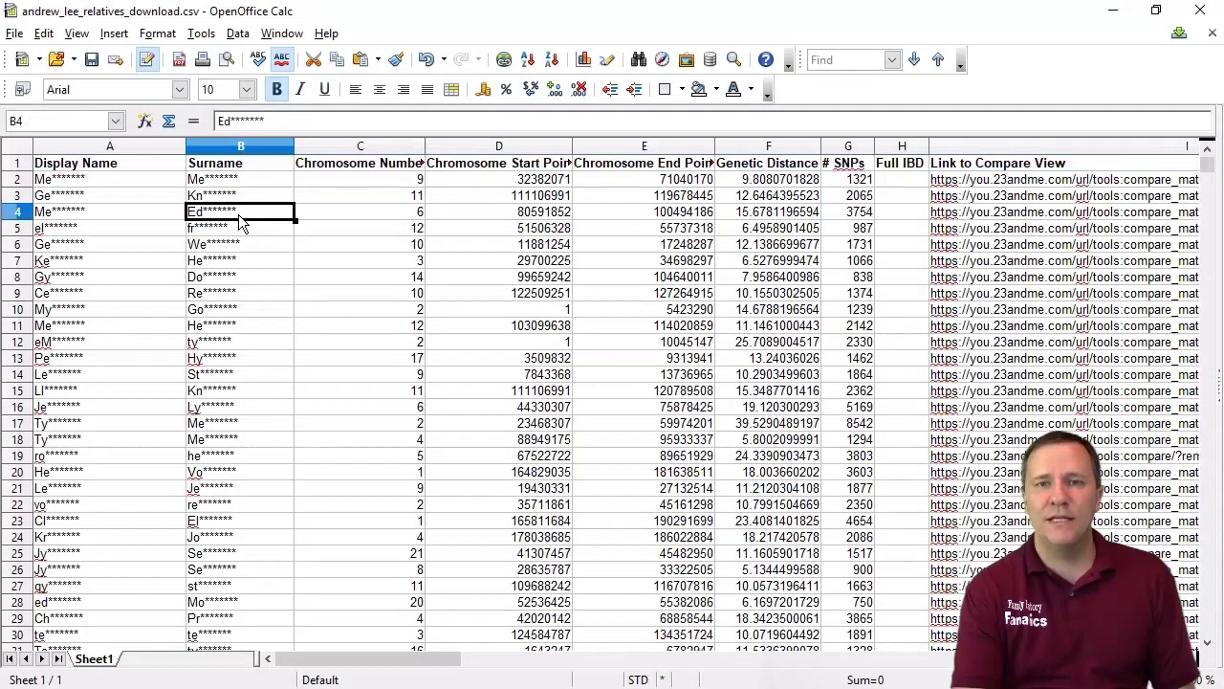
# Step: Freeze the header row above cell A2
pyautogui.click(133, 179)
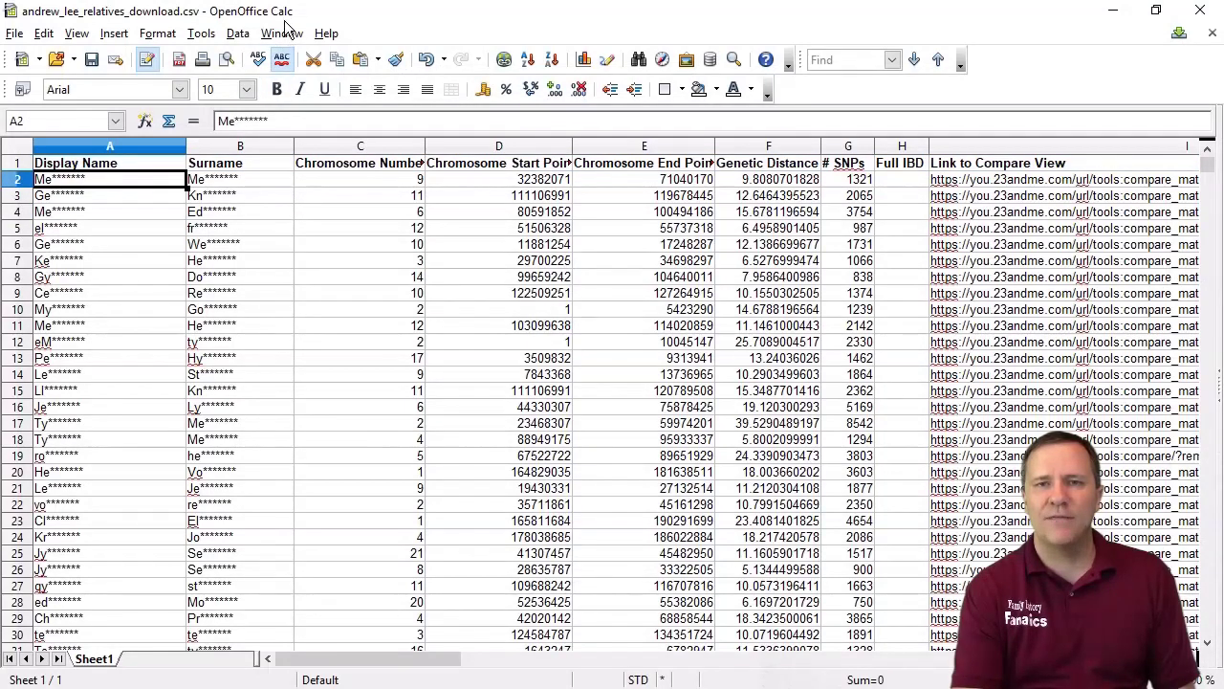
pyautogui.click(283, 36)
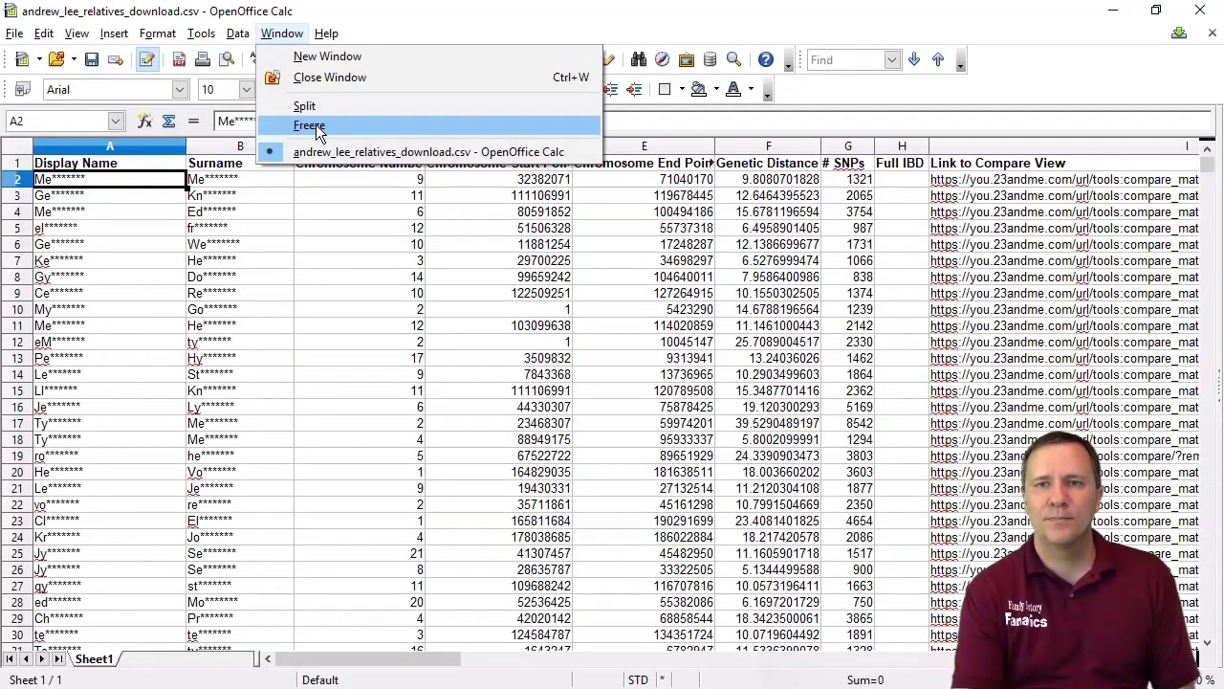
pyautogui.click(317, 126)
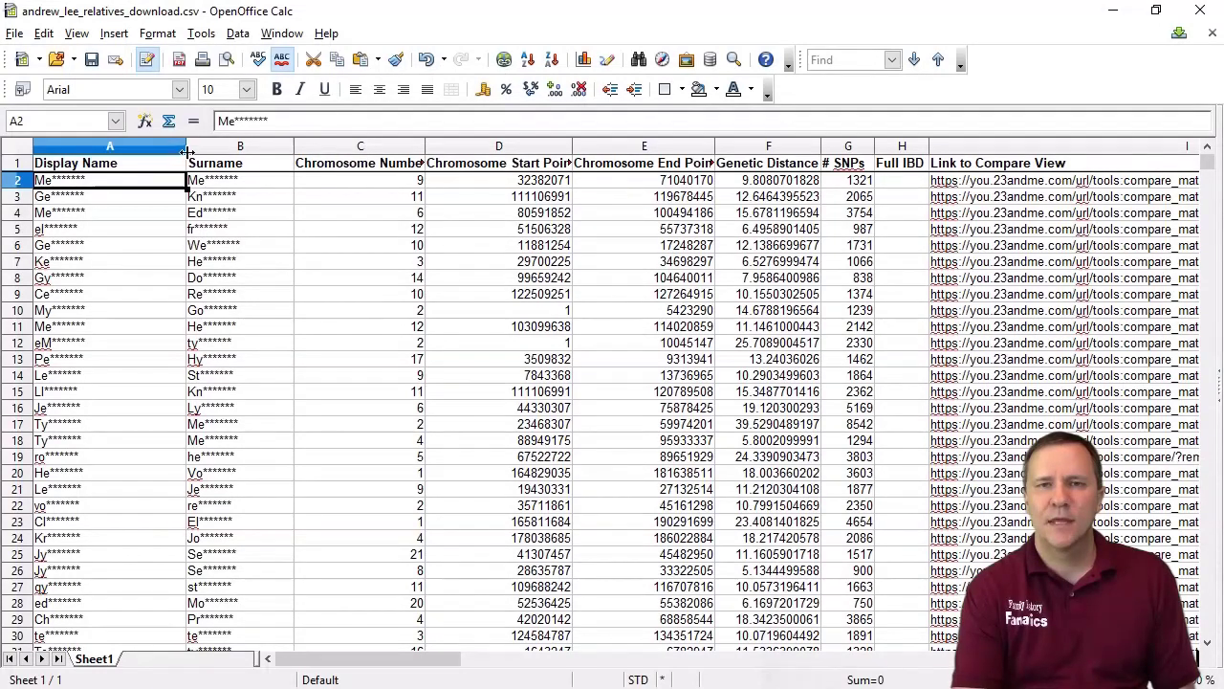
# Step: Narrow the Display Name and Surname columns to just fit their contents
pyautogui.moveTo(188, 154); pyautogui.dragTo(119, 153)
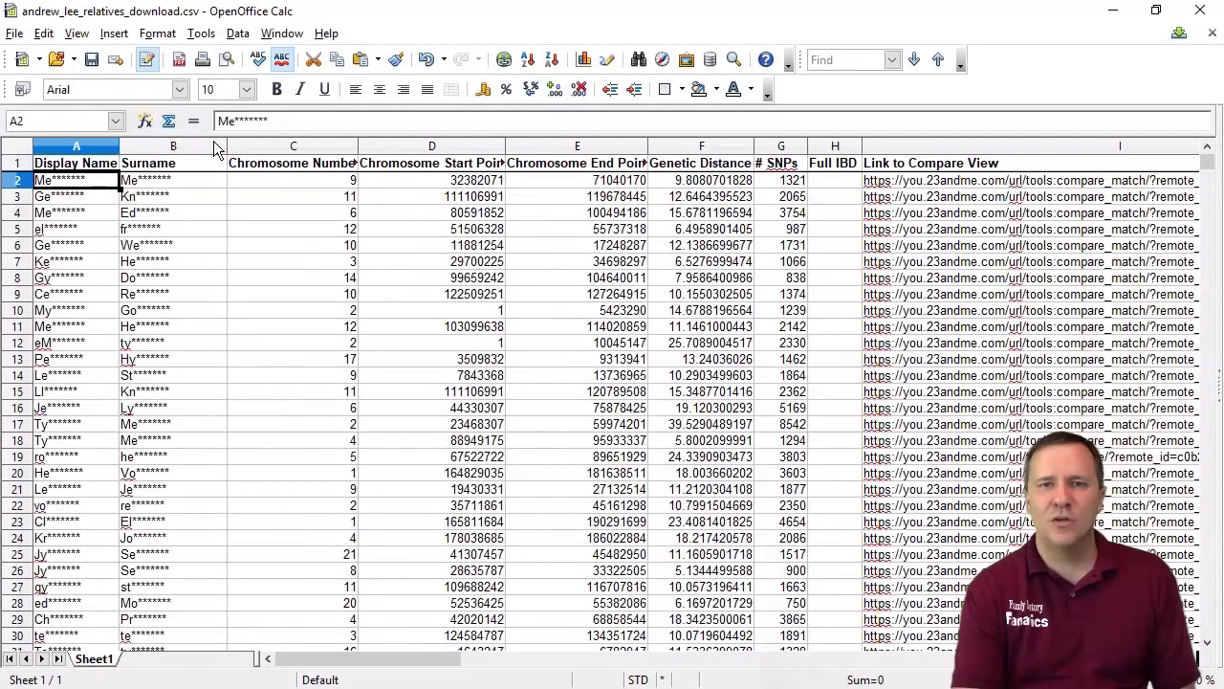
pyautogui.moveTo(226, 142); pyautogui.dragTo(188, 143)
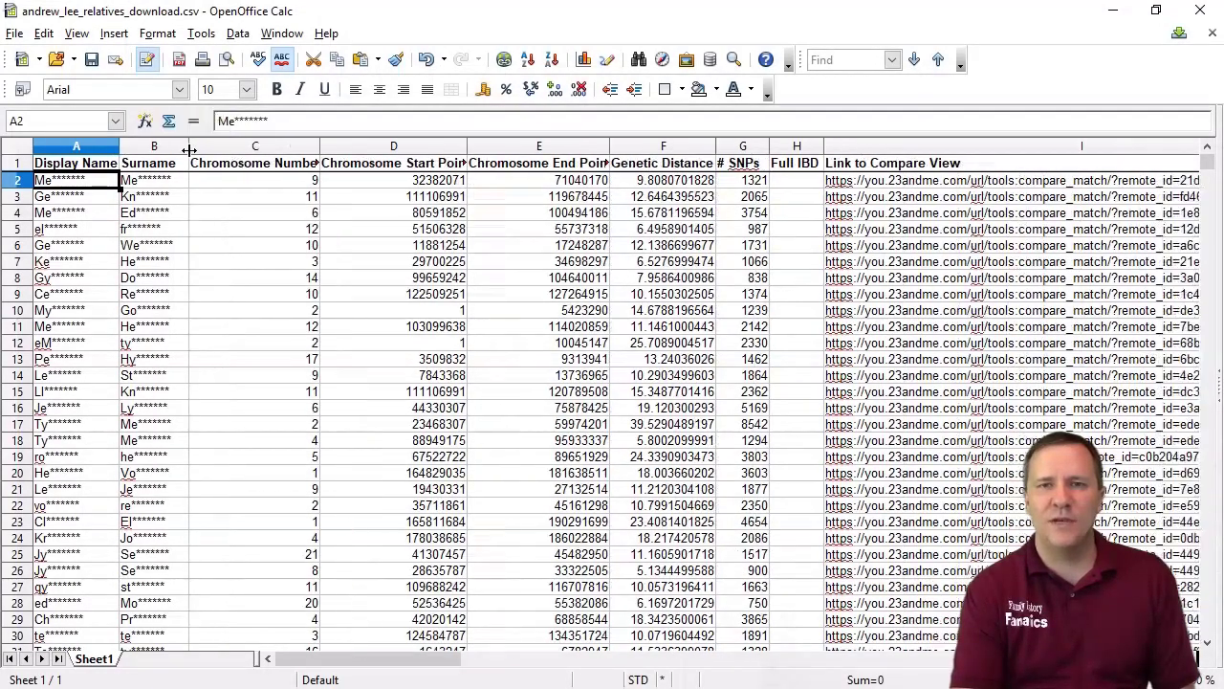
pyautogui.press('Right')
pyautogui.press('Right')
pyautogui.press('Down')
pyautogui.press('Down')
pyautogui.press('Down')
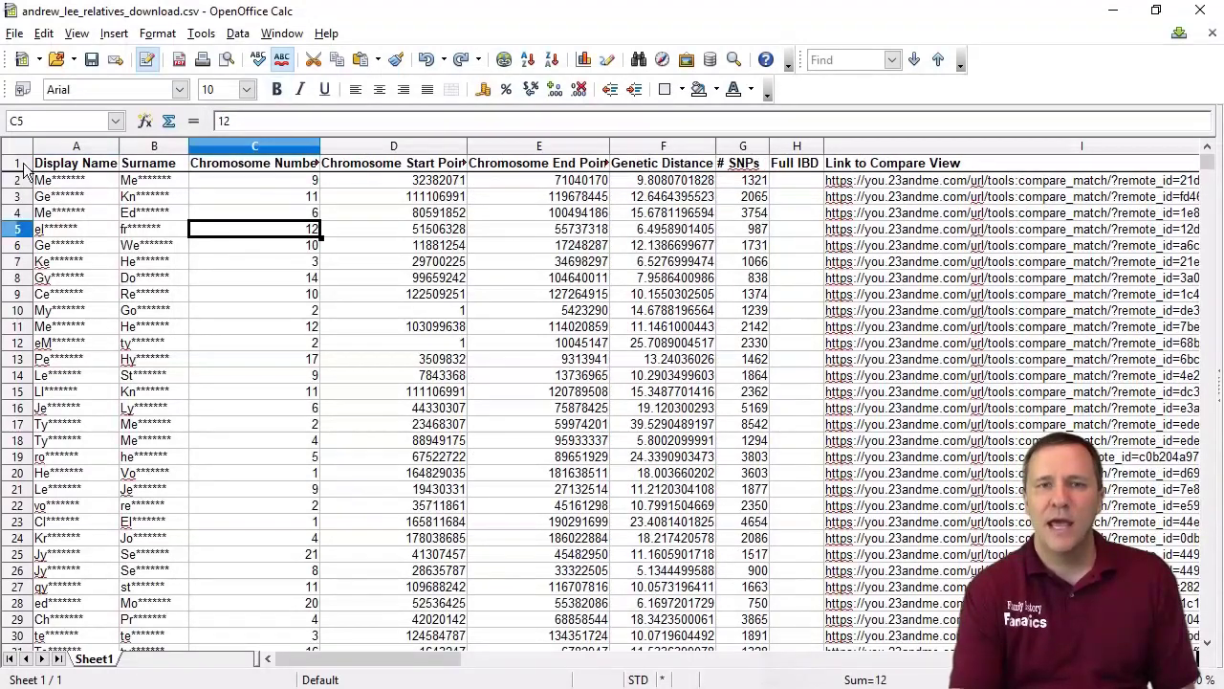
# Step: Make the header row tall enough for two lines and turn on automatic text wrapping for its cells
pyautogui.moveTo(18, 171); pyautogui.dragTo(19, 191)
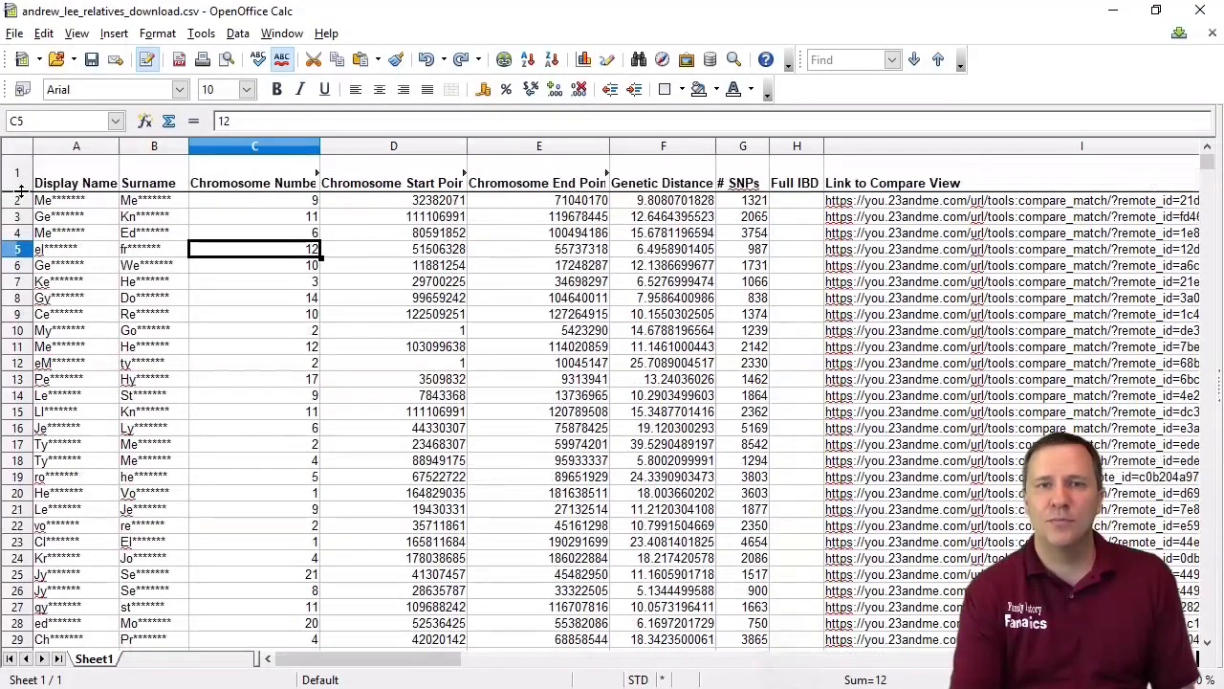
pyautogui.click(158, 34)
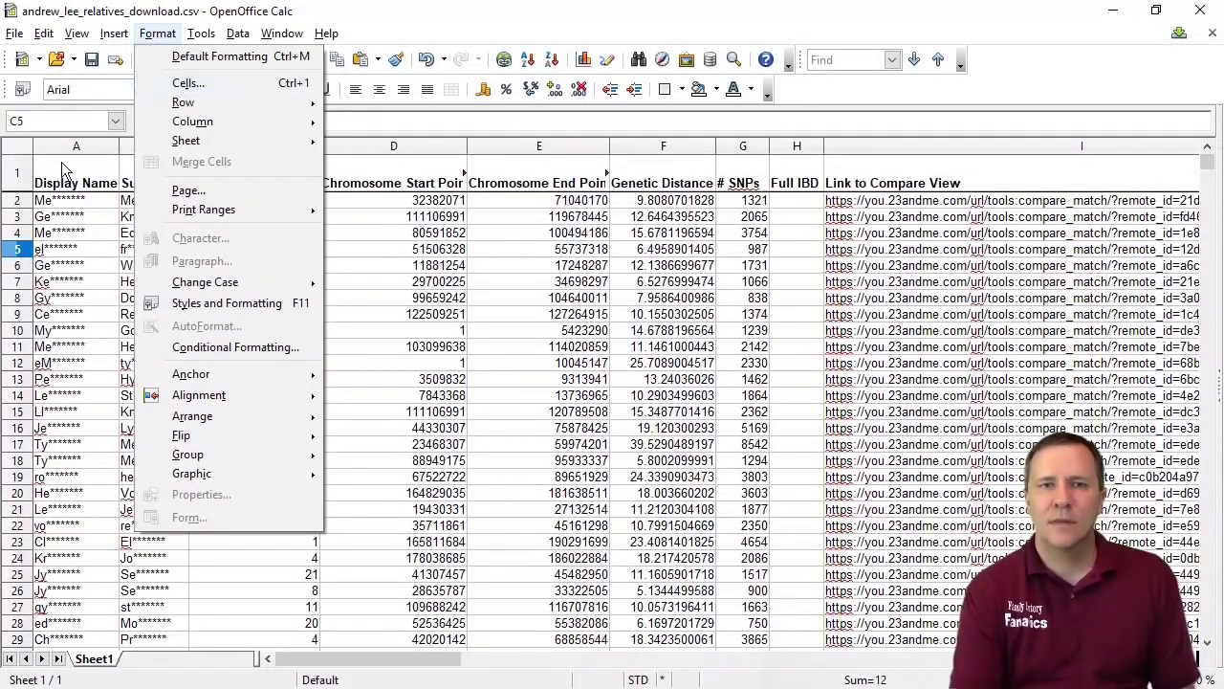
pyautogui.click(20, 180)
pyautogui.click(19, 180)
pyautogui.click(157, 33)
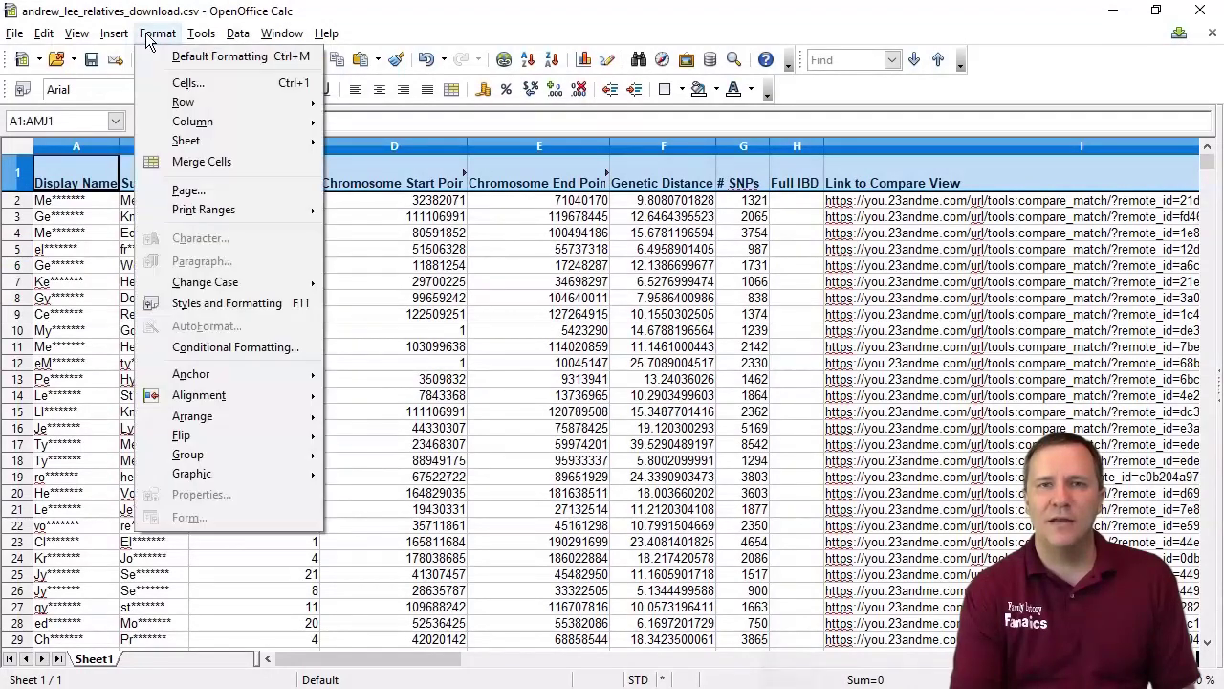
pyautogui.click(183, 83)
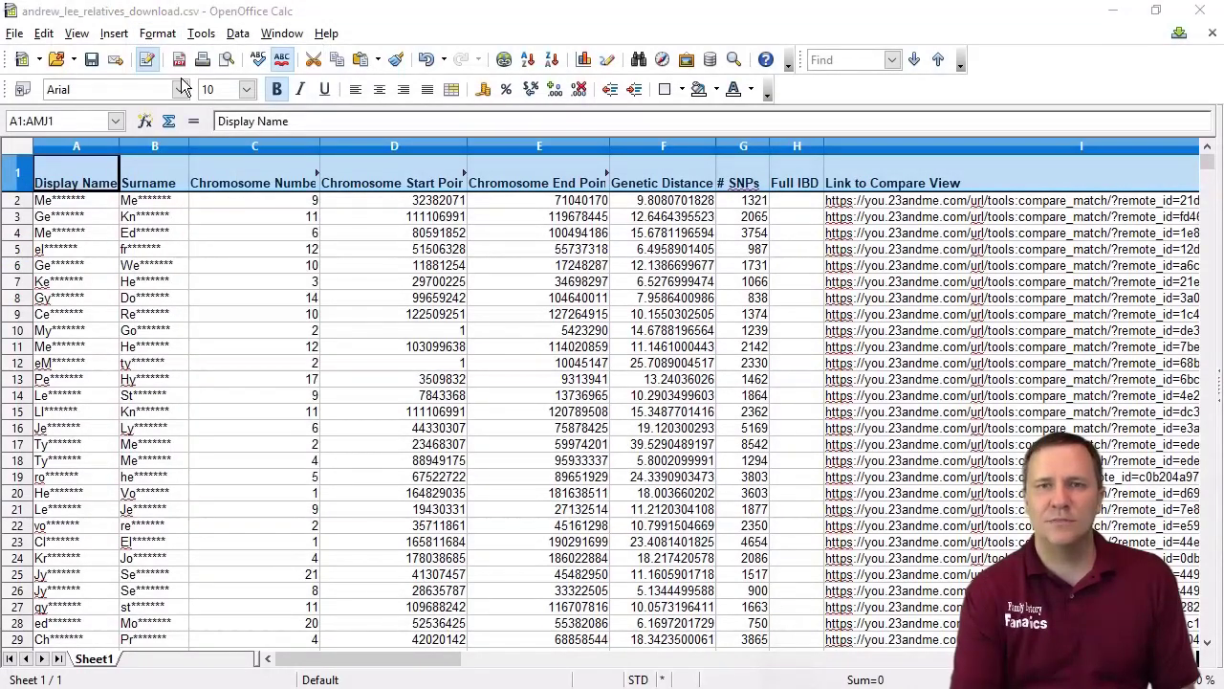
pyautogui.click(557, 184)
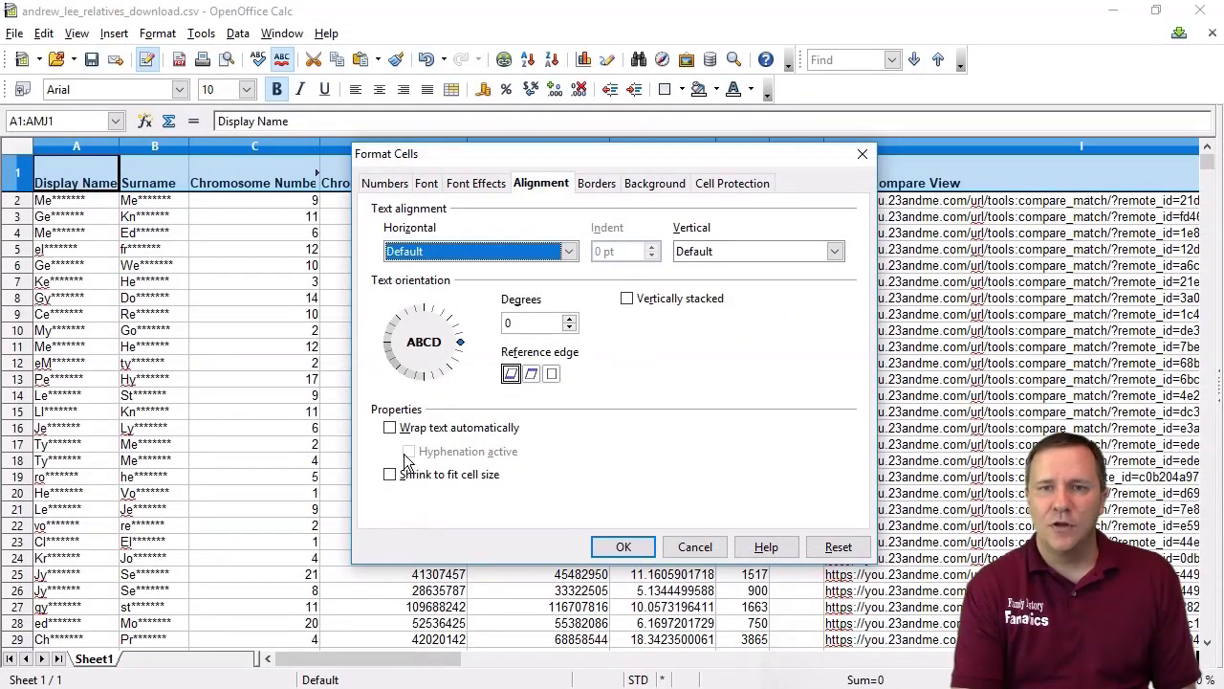
pyautogui.click(389, 428)
pyautogui.click(623, 547)
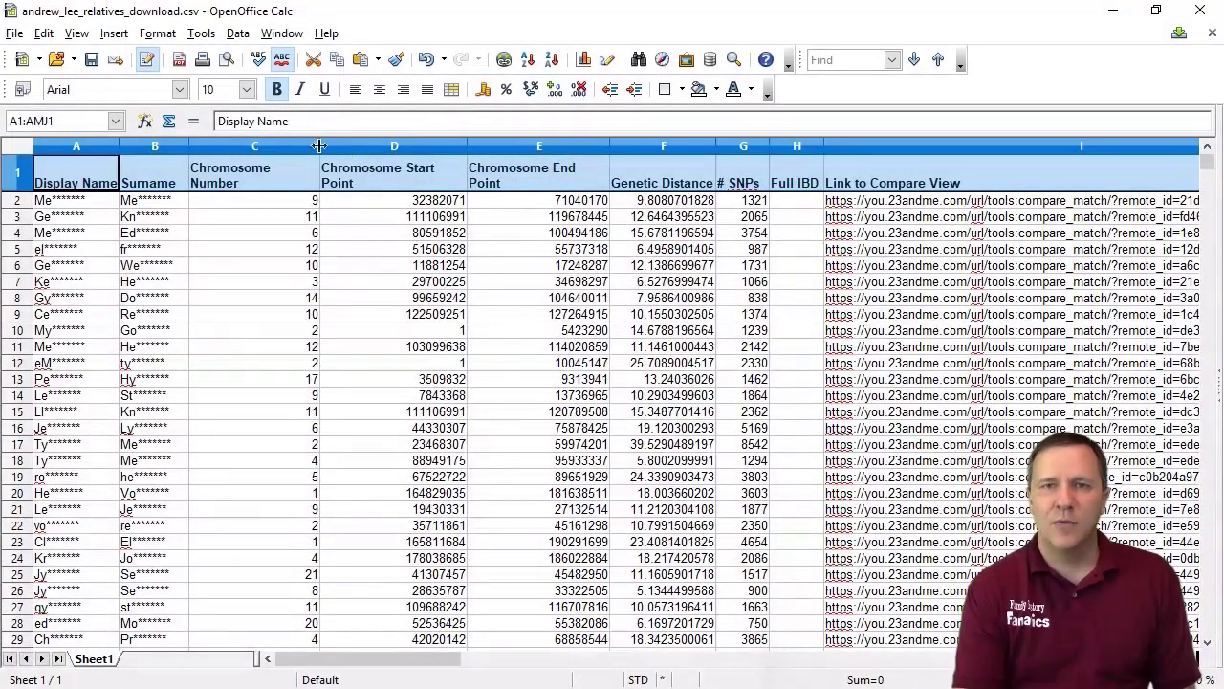
# Step: Narrow the Chromosome Number column to roughly half its width
pyautogui.click(263, 249)
pyautogui.moveTo(321, 146); pyautogui.dragTo(252, 145)
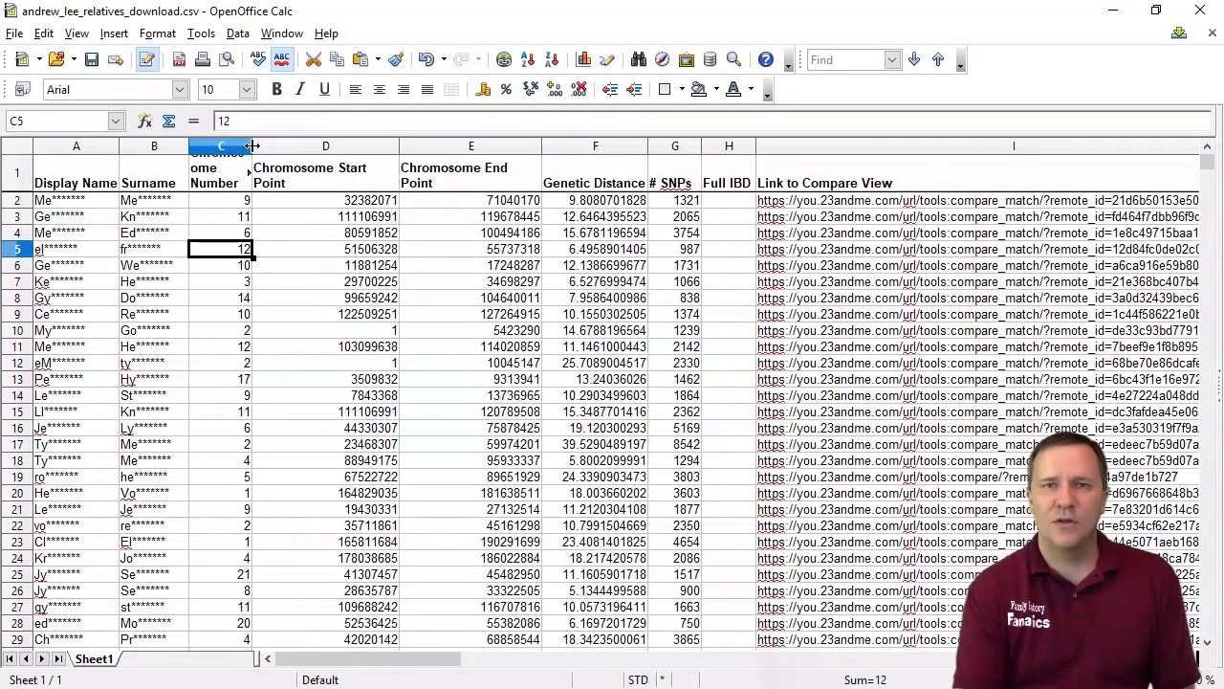
pyautogui.moveTo(252, 145); pyautogui.dragTo(262, 145)
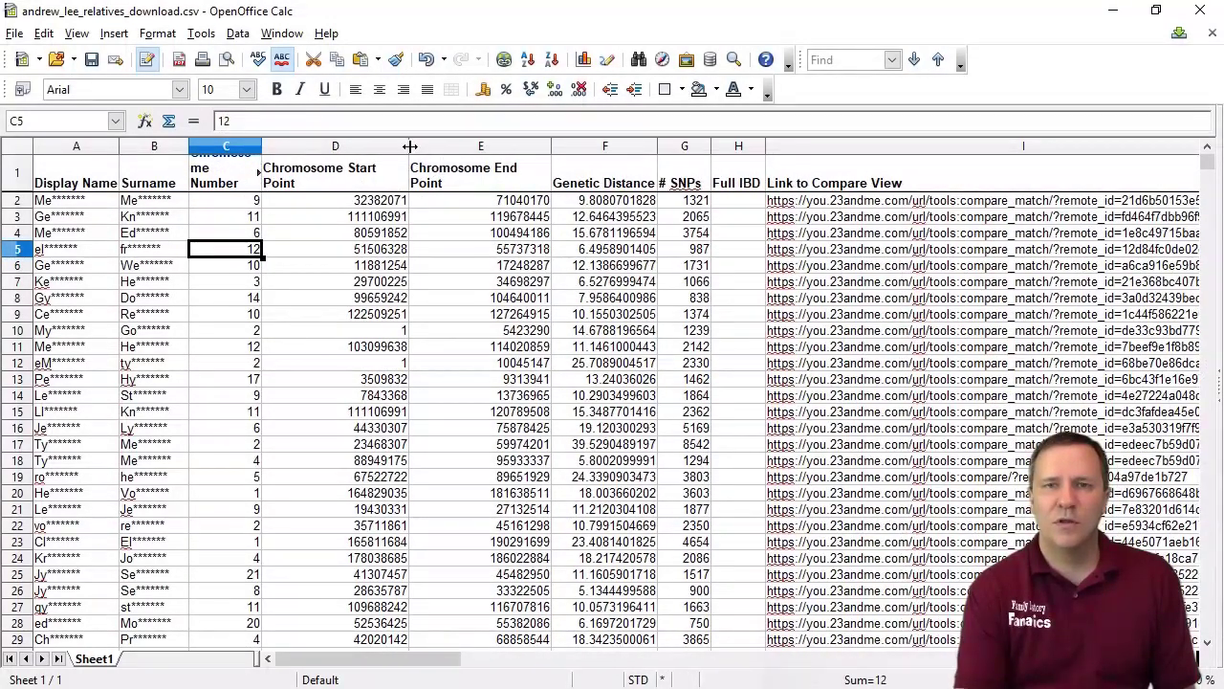
# Step: Narrow the Chromosome Start Point and Chromosome End Point columns to roughly half their widths
pyautogui.moveTo(409, 145); pyautogui.dragTo(328, 146)
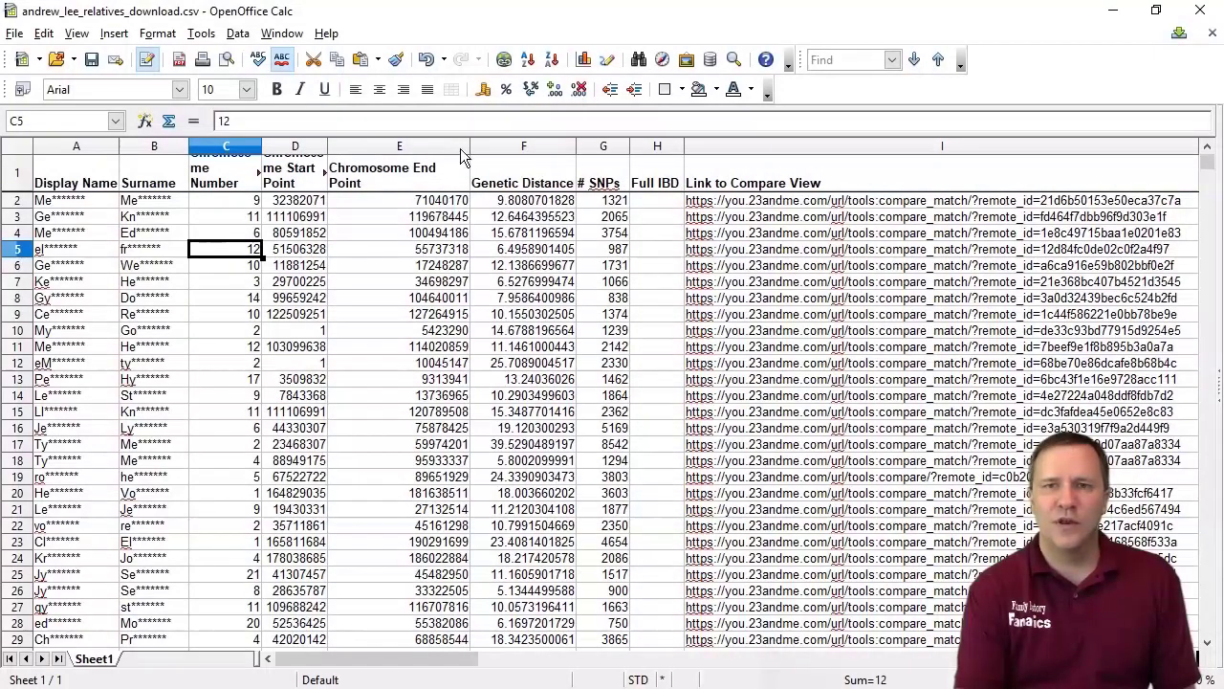
pyautogui.moveTo(468, 148); pyautogui.dragTo(389, 147)
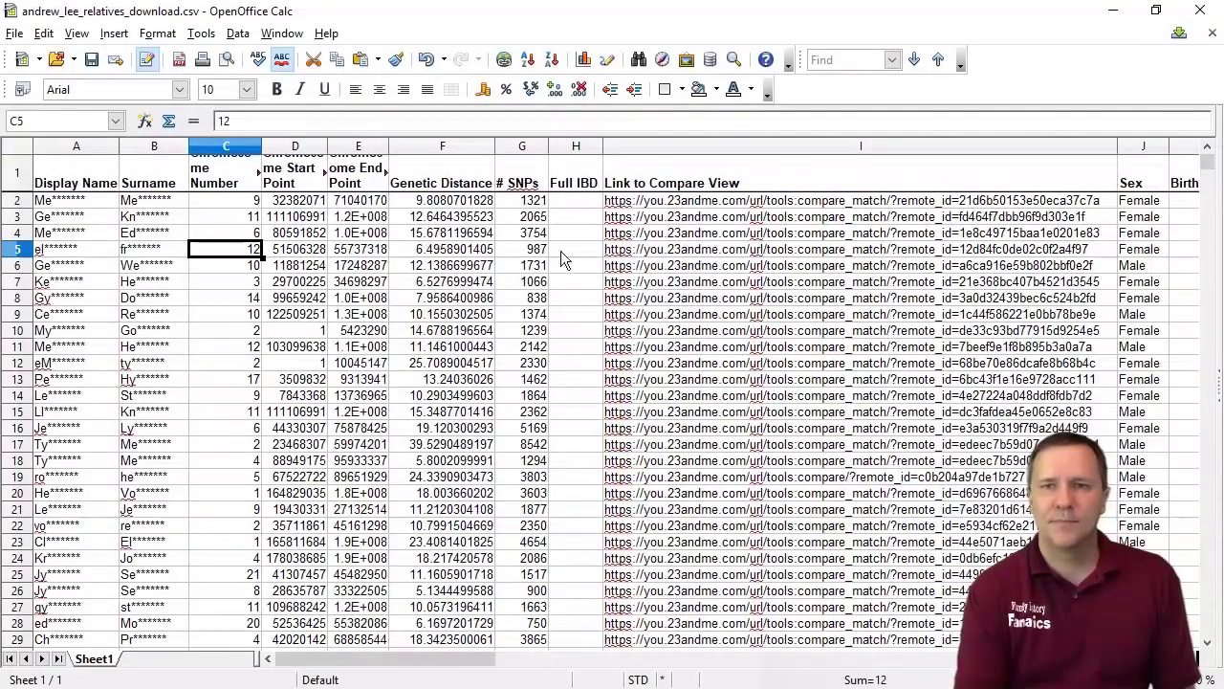
# Step: Hide the Link to Compare View column
pyautogui.click(699, 147)
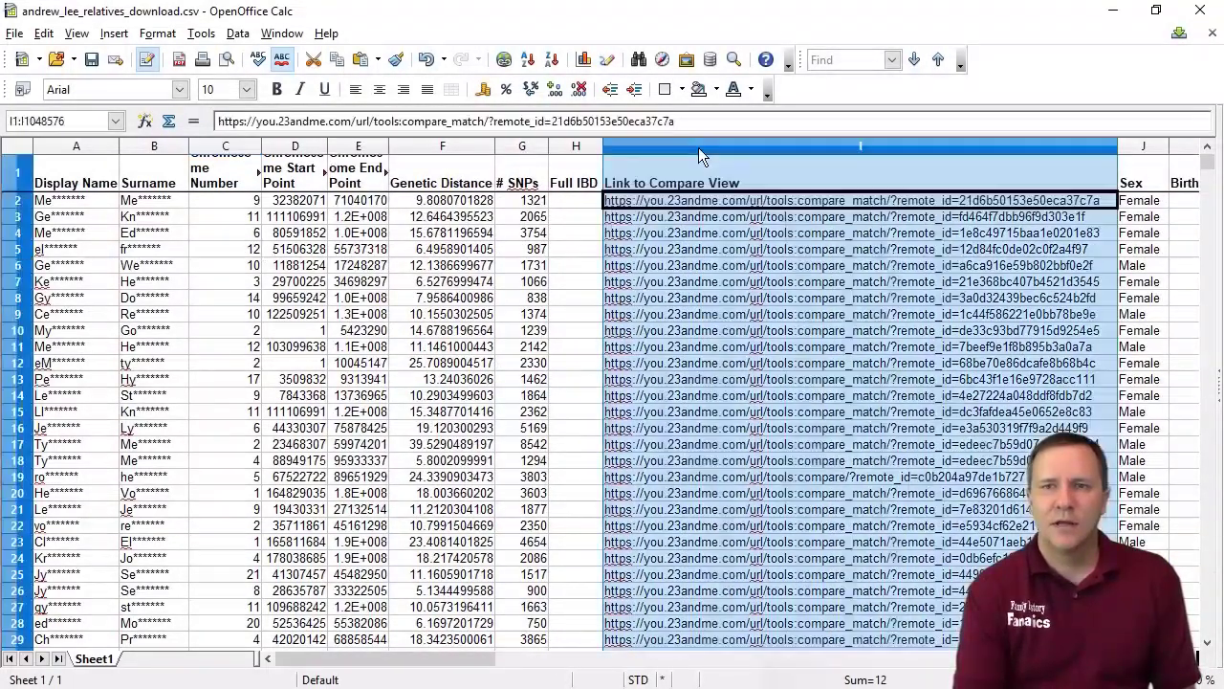
pyautogui.rightClick(698, 148)
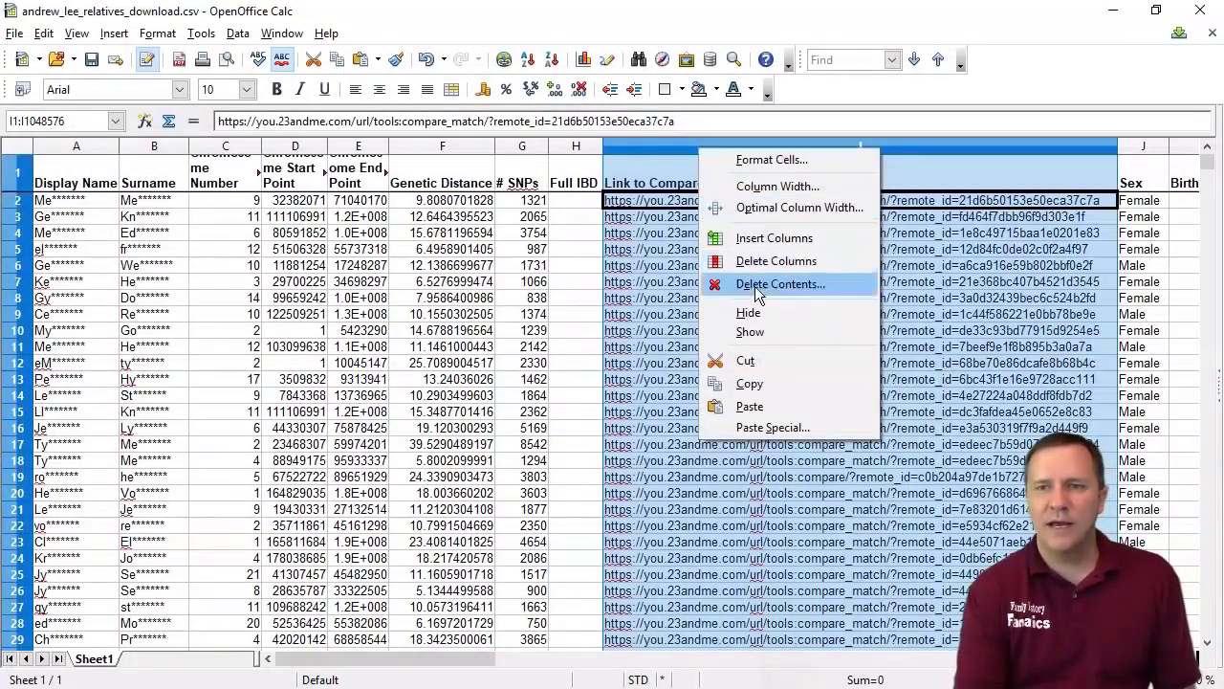
pyautogui.click(755, 319)
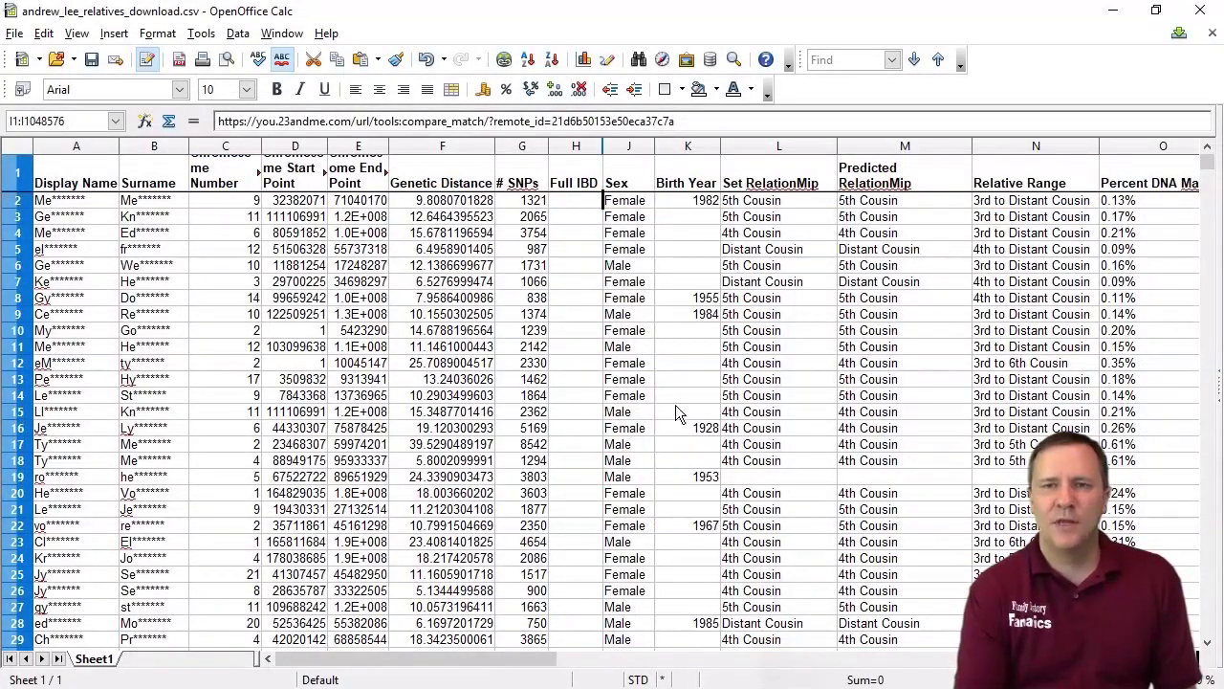
pyautogui.click(590, 381)
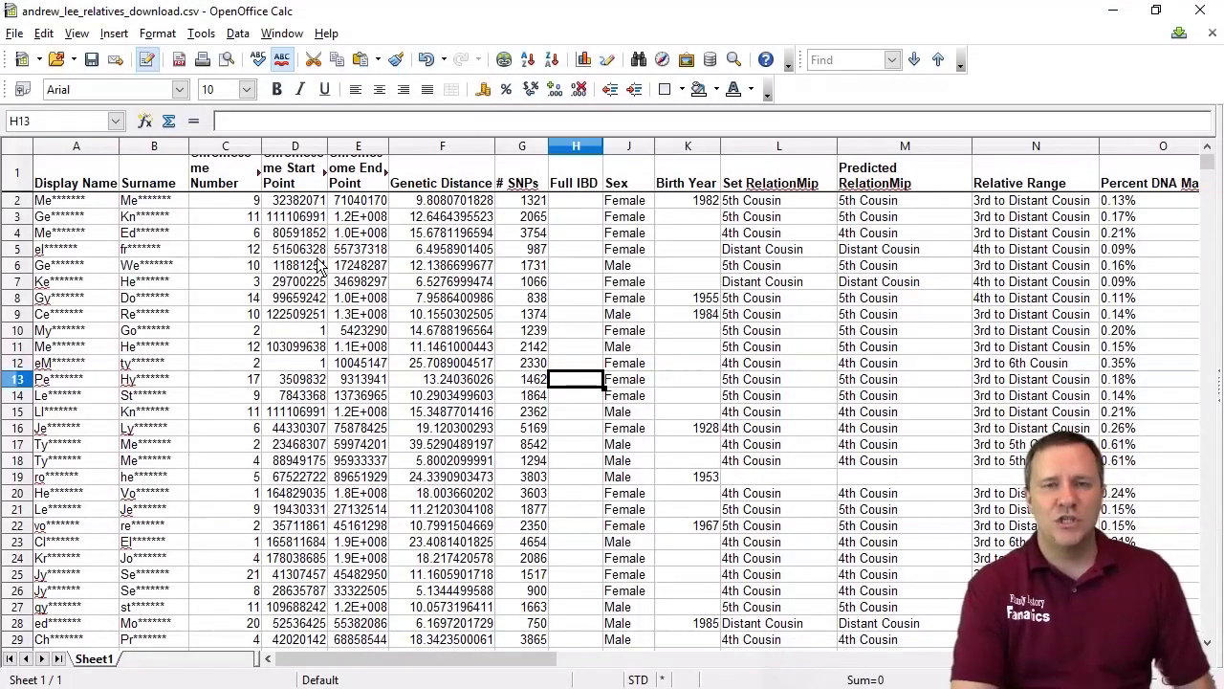
# Step: Examine the match record in row 4 across its columns, from Display Name through the DNA percentage
pyautogui.moveTo(99, 224); pyautogui.dragTo(520, 241)
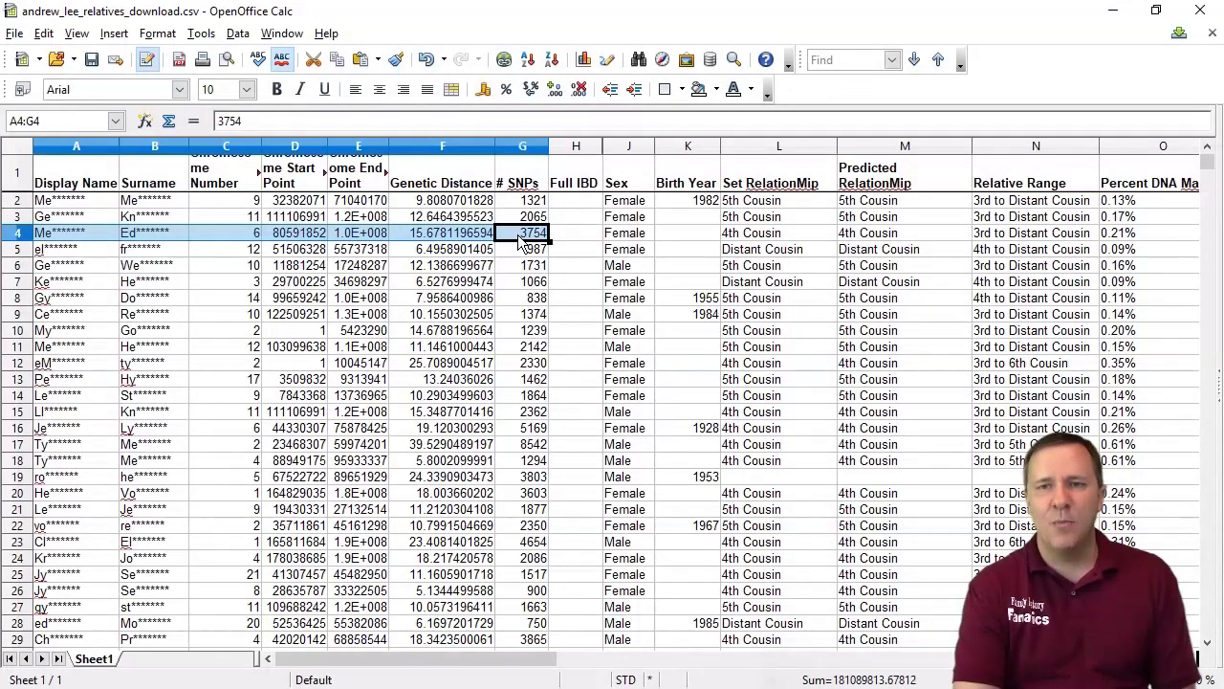
pyautogui.moveTo(520, 240); pyautogui.dragTo(561, 241)
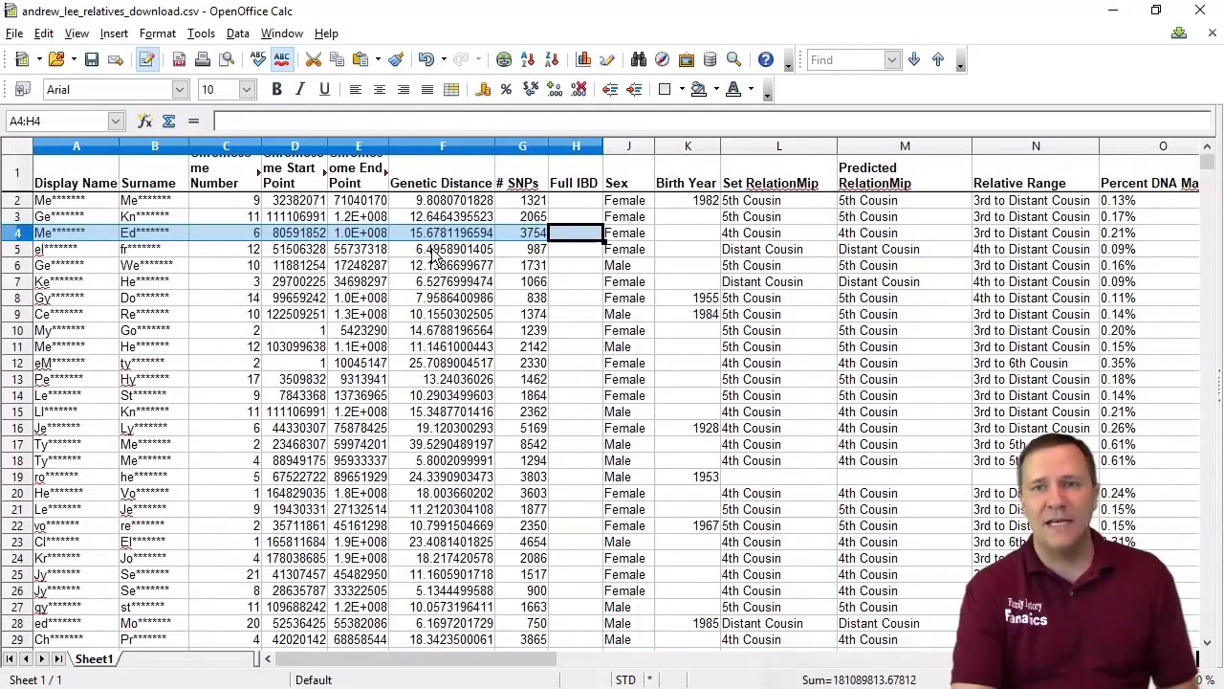
pyautogui.moveTo(645, 235); pyautogui.dragTo(1153, 233)
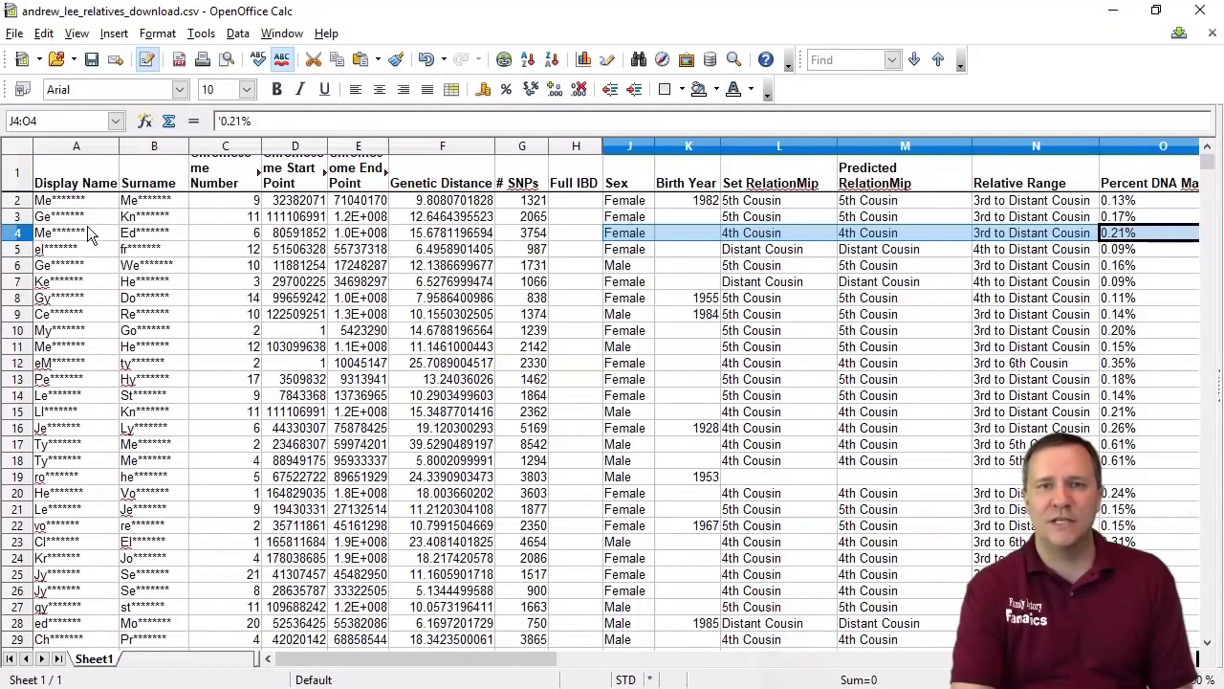
pyautogui.moveTo(79, 235); pyautogui.dragTo(1147, 247)
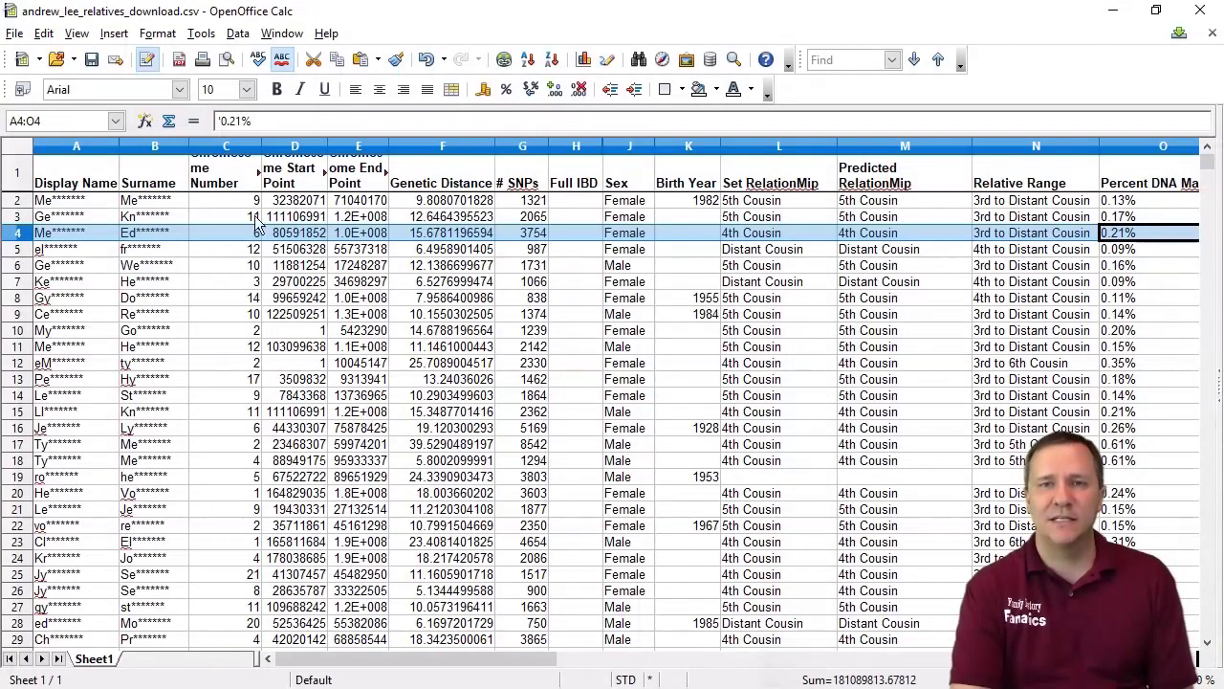
# Step: Sort the data ascending by Chromosome Number, then Chromosome Start Point, then Chromosome End Point
pyautogui.click(235, 181)
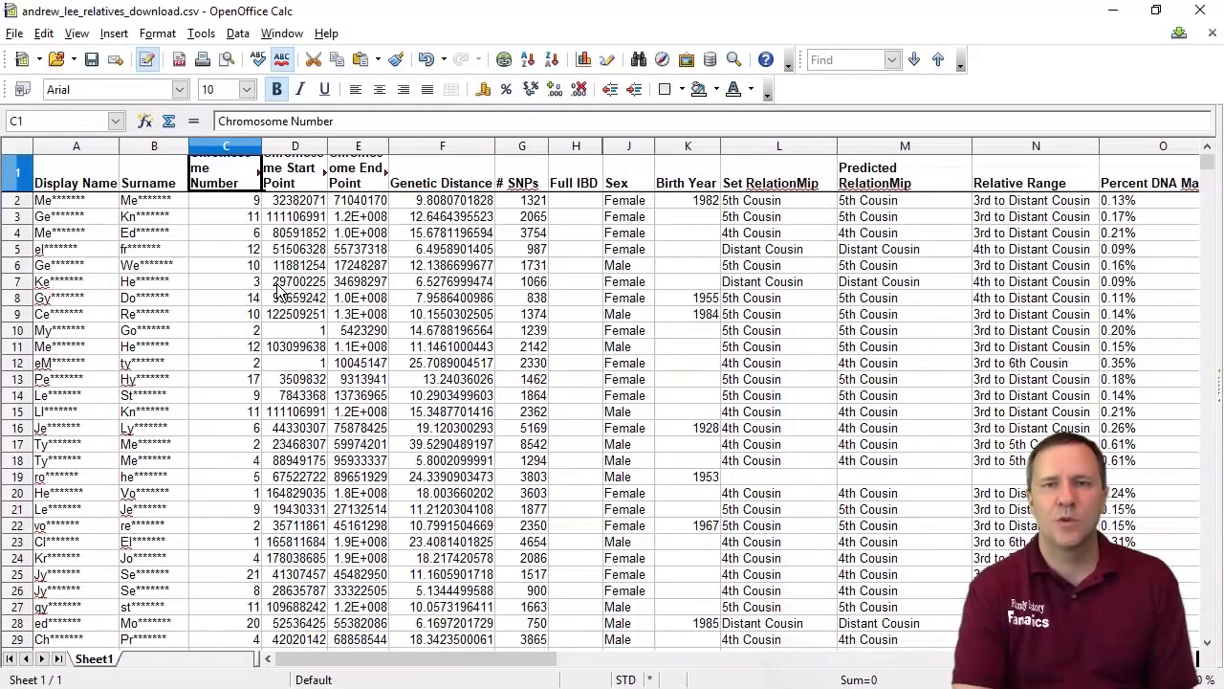
pyautogui.click(237, 36)
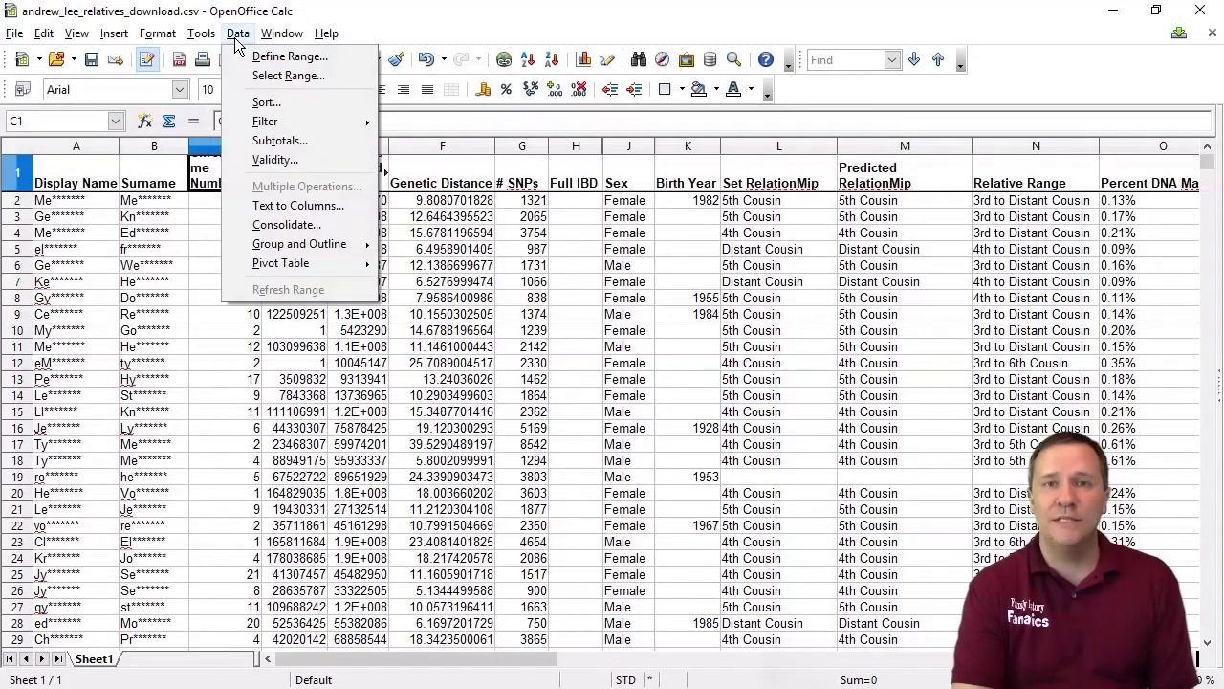
pyautogui.click(274, 105)
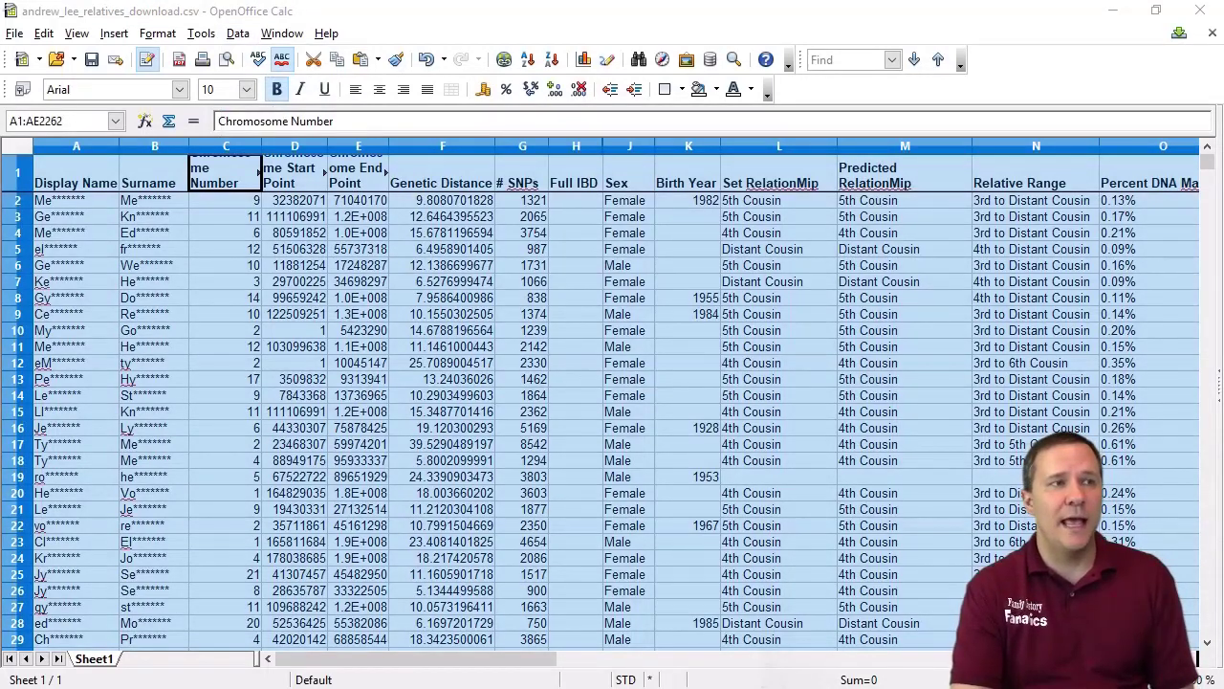
pyautogui.moveTo(200, 111); pyautogui.dragTo(562, 141)
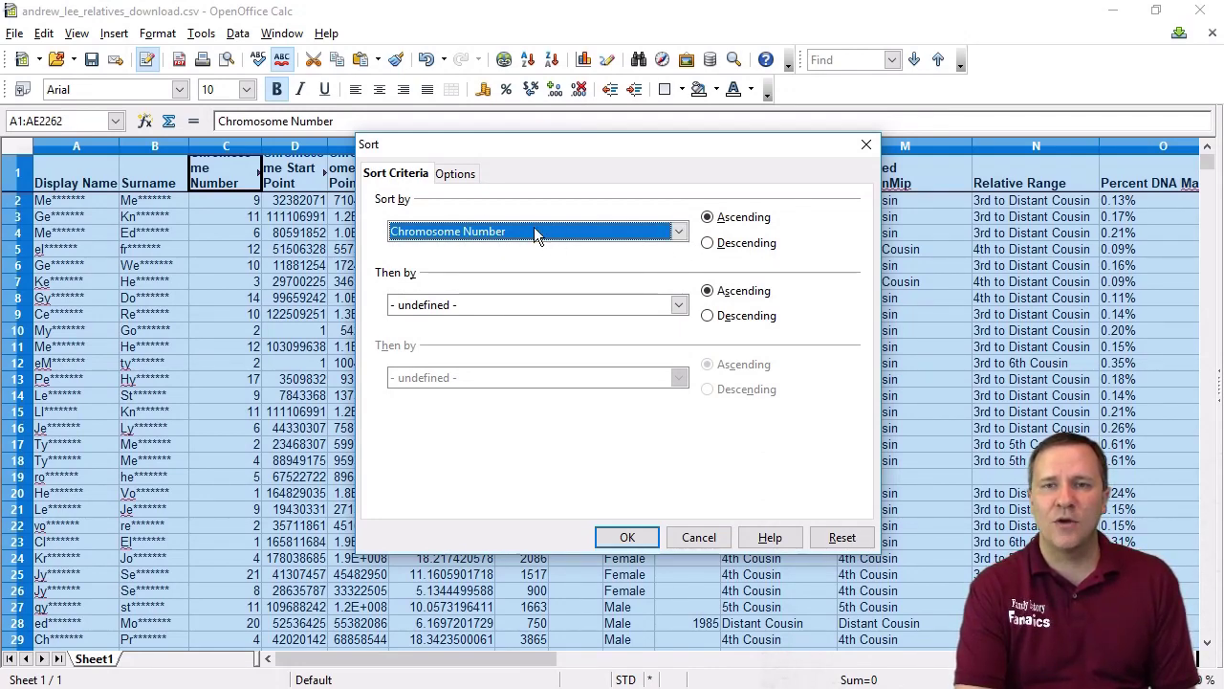
pyautogui.click(535, 311)
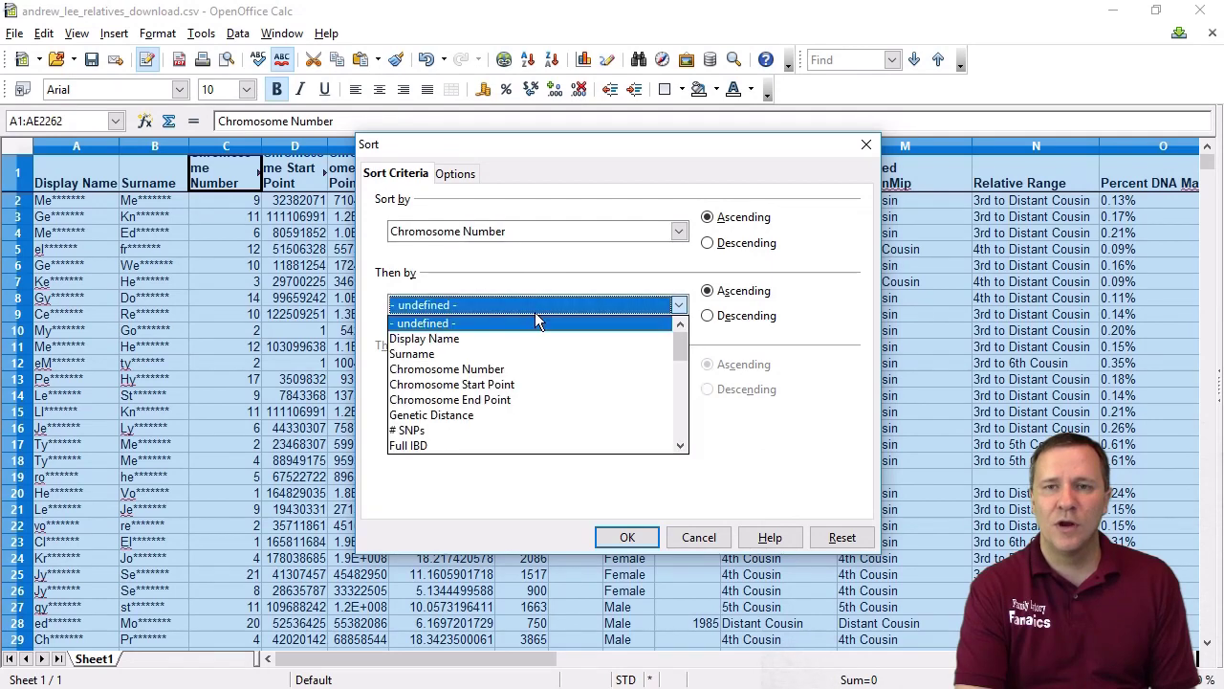
pyautogui.click(483, 382)
pyautogui.click(495, 379)
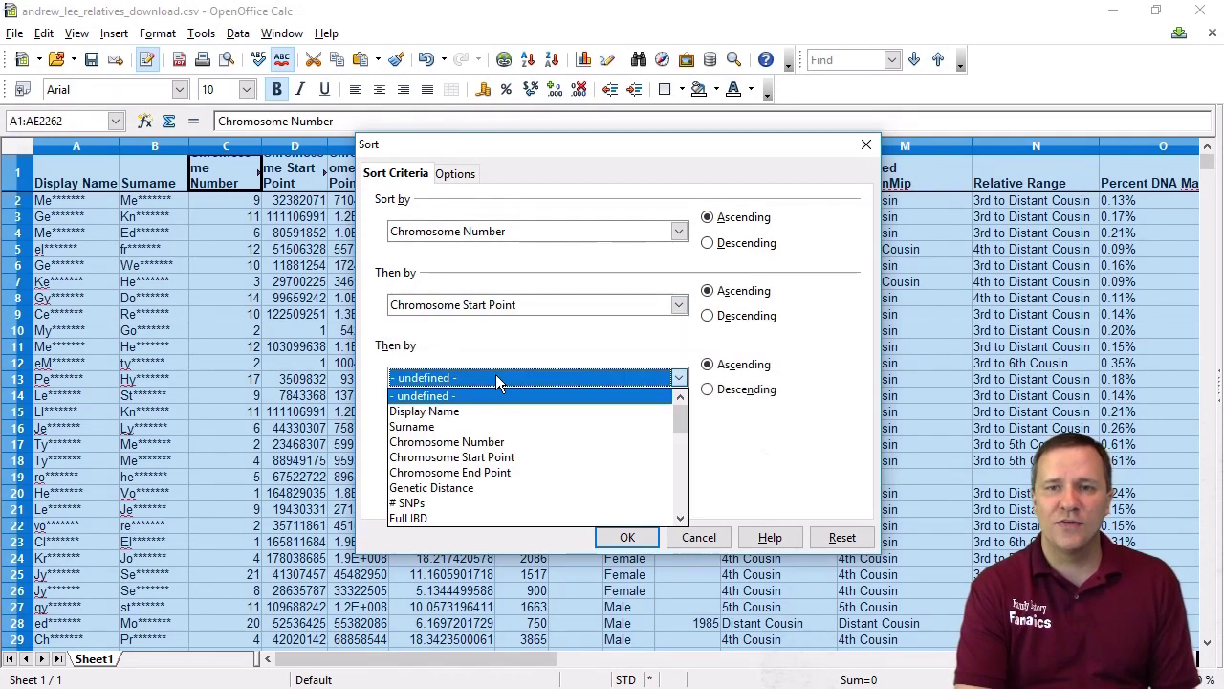
pyautogui.click(494, 468)
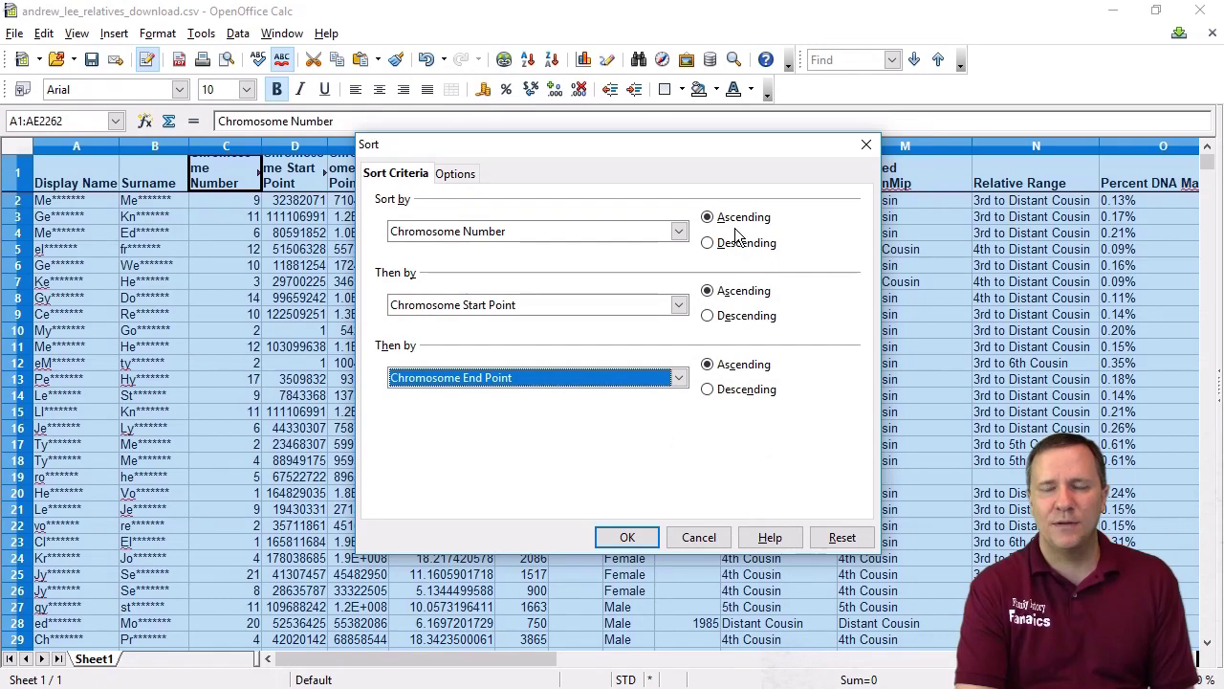
pyautogui.click(628, 537)
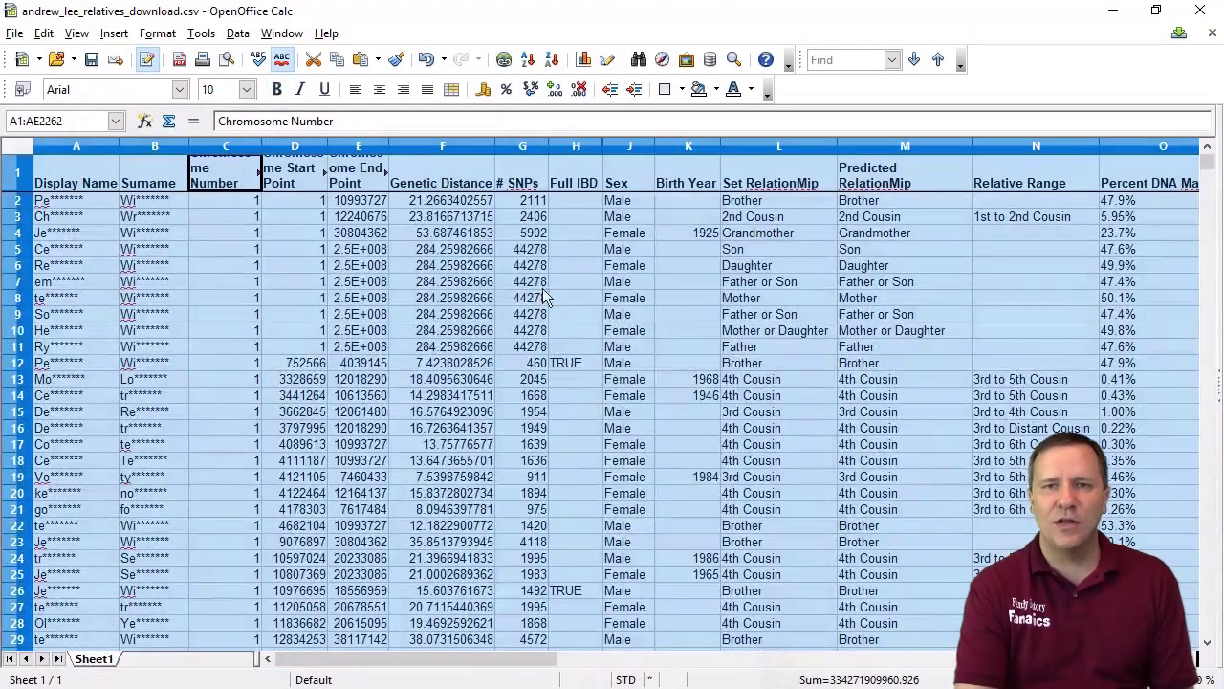
# Step: Format the Genetic Distance column as numbers with one decimal place and narrow it to about half its width
pyautogui.click(445, 146)
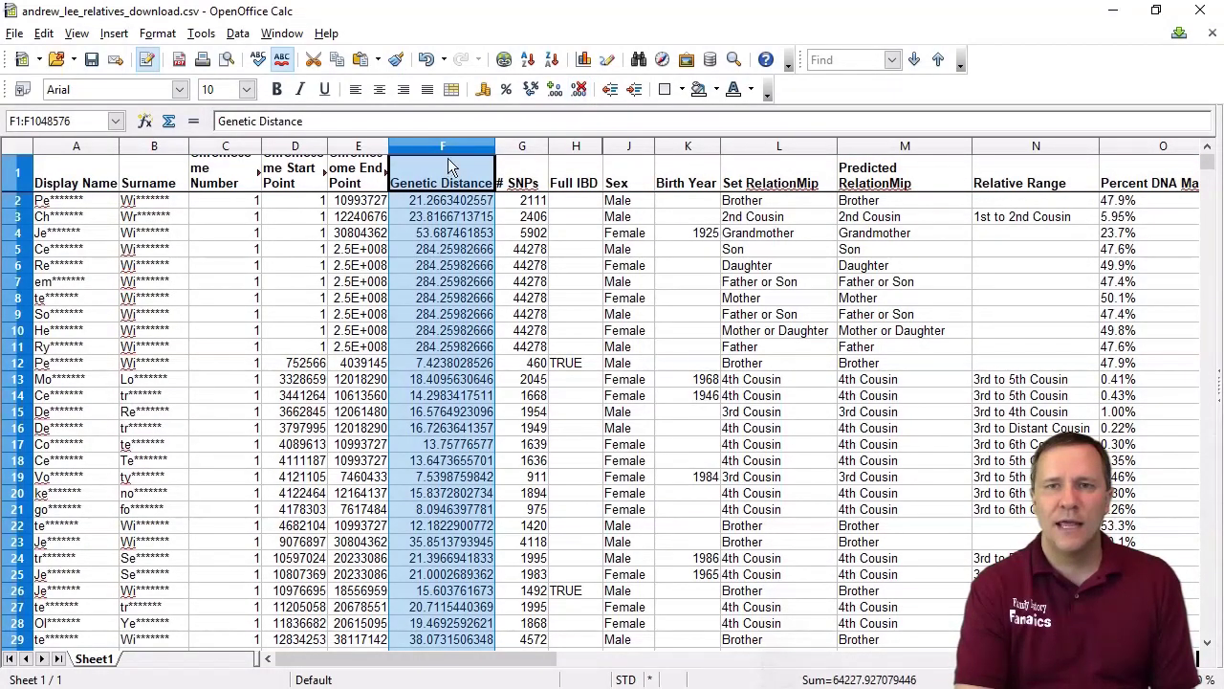
pyautogui.rightClick(448, 151)
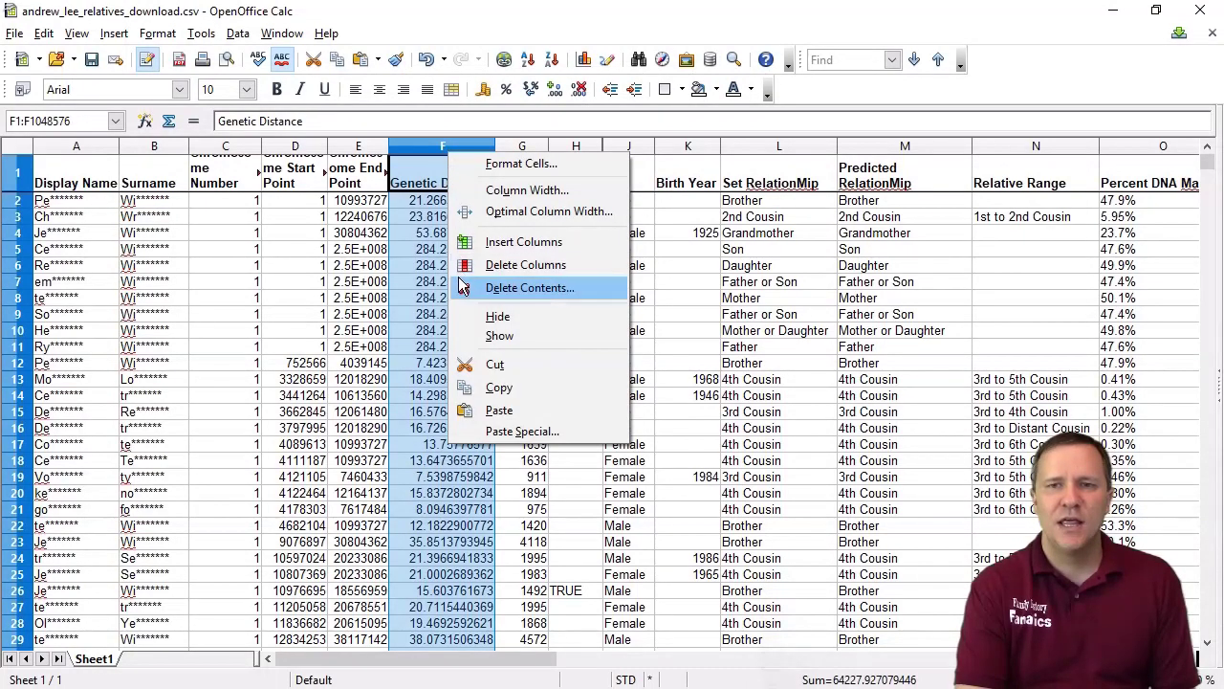
pyautogui.click(526, 161)
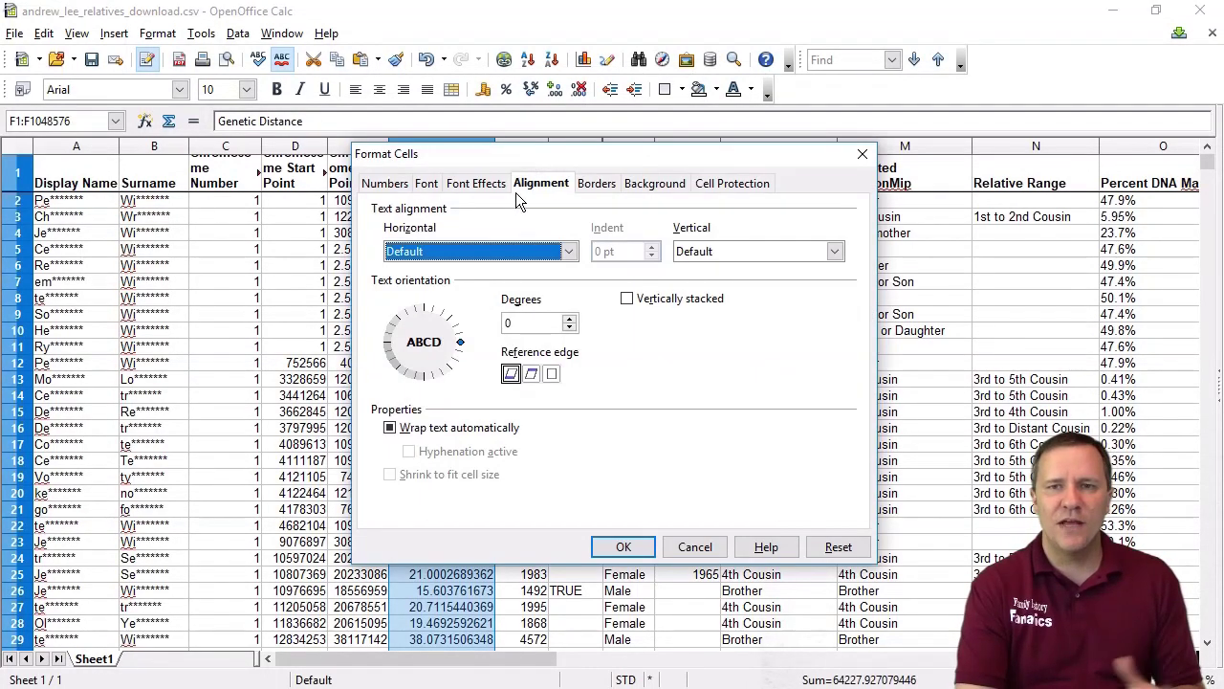
pyautogui.click(386, 183)
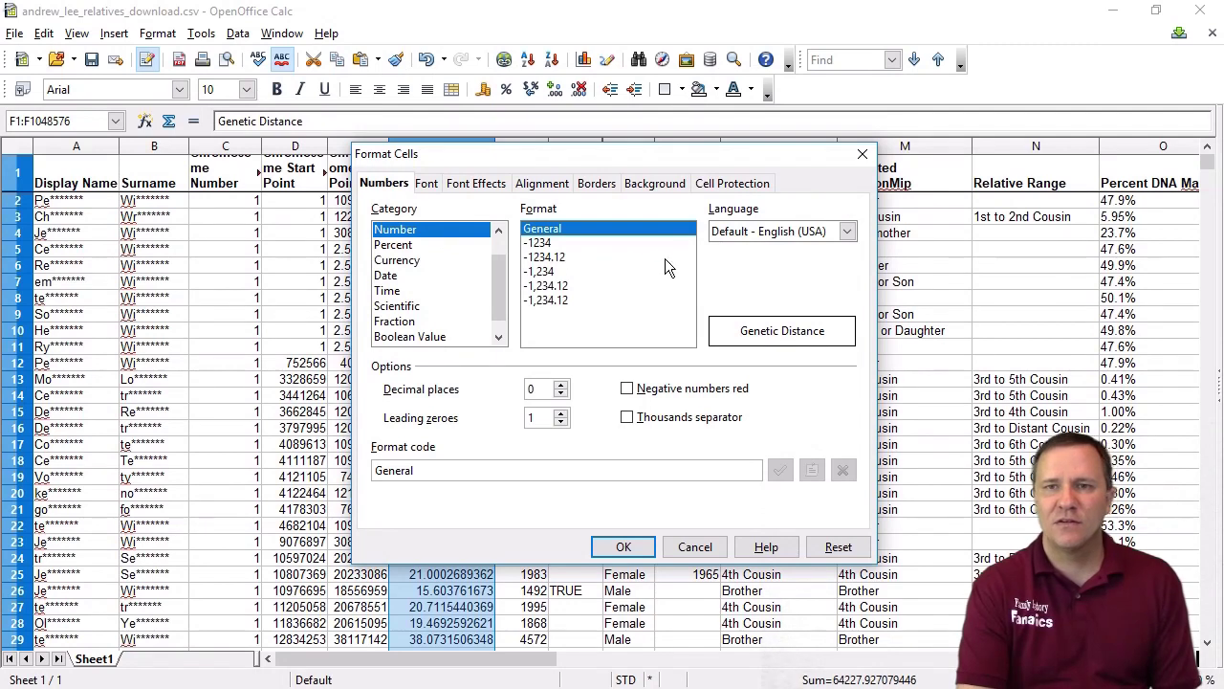
pyautogui.click(549, 244)
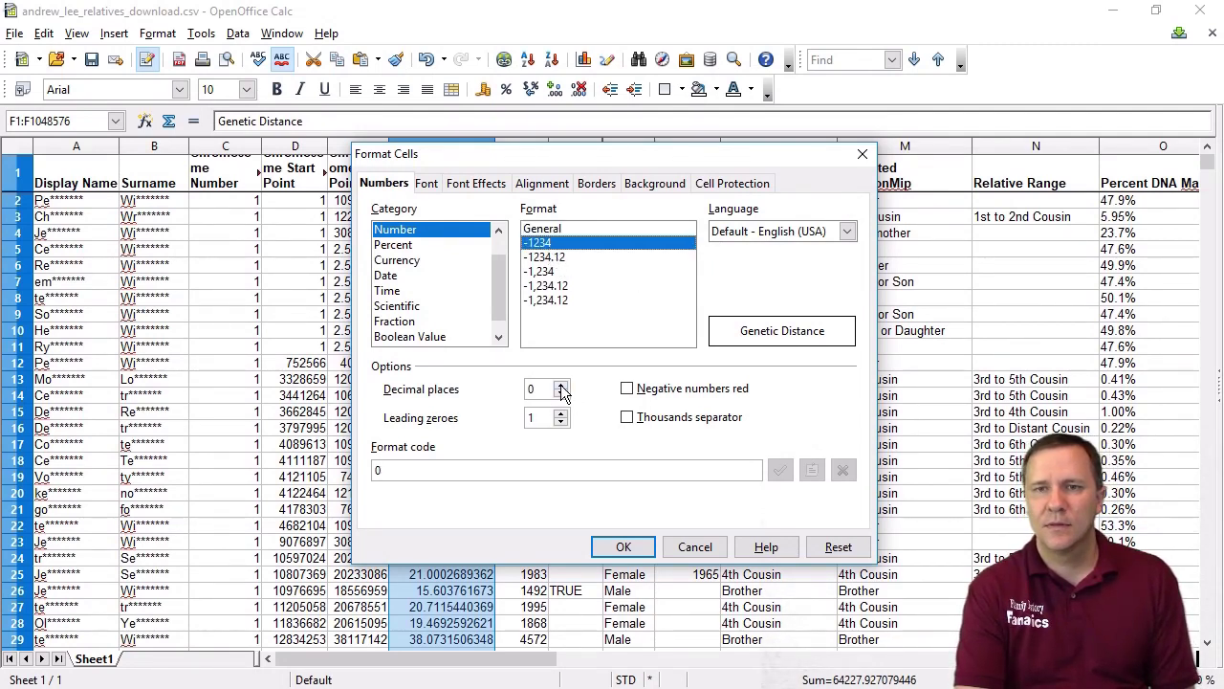
pyautogui.click(563, 388)
pyautogui.click(623, 546)
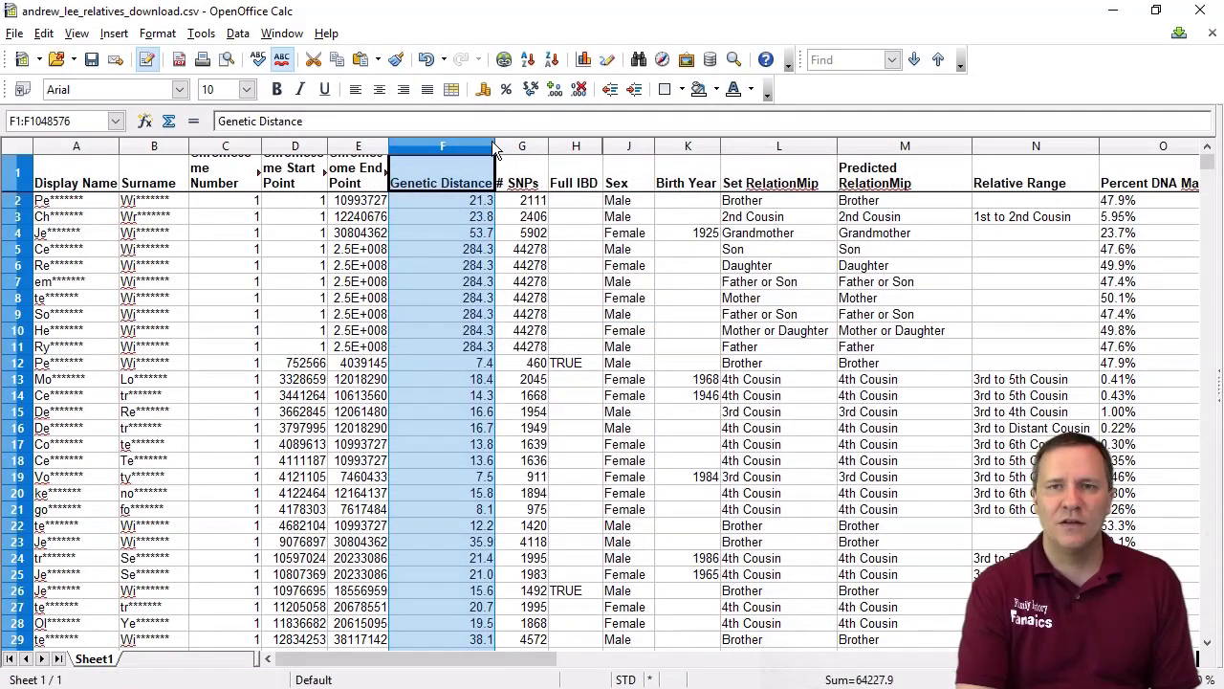
pyautogui.moveTo(494, 146); pyautogui.dragTo(439, 143)
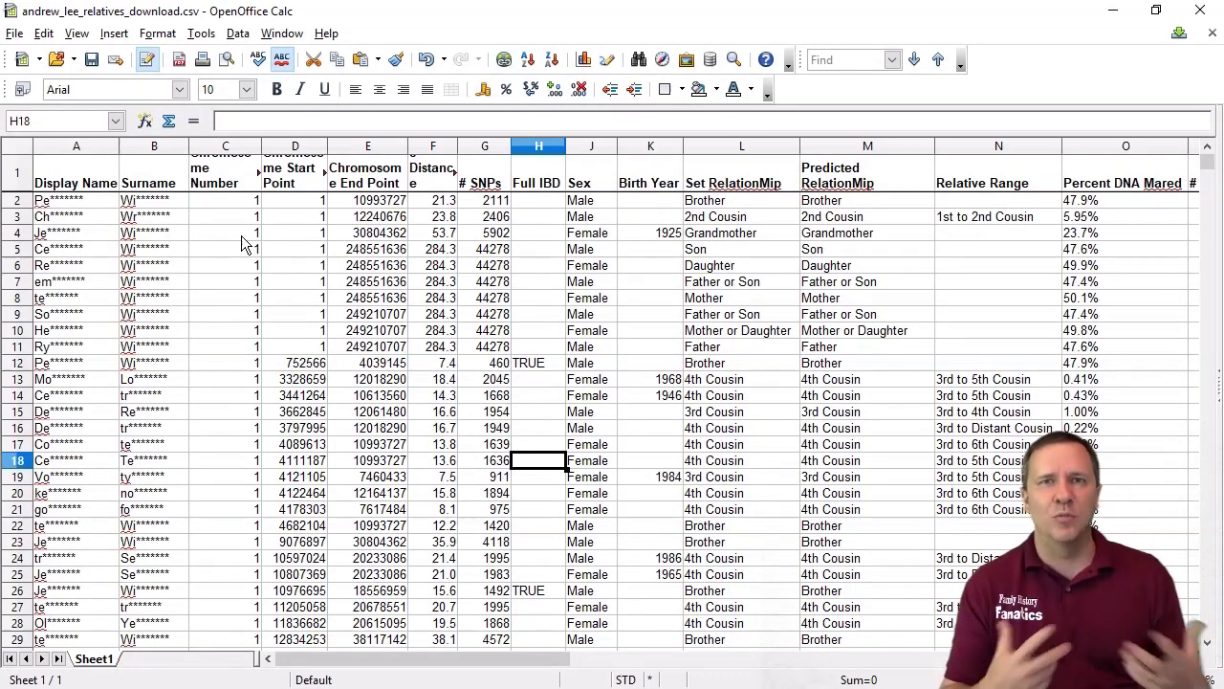
# Step: Insert two blank columns before the Chromosome Start Point column
pyautogui.moveTo(426, 144); pyautogui.dragTo(366, 143)
pyautogui.rightClick(366, 142)
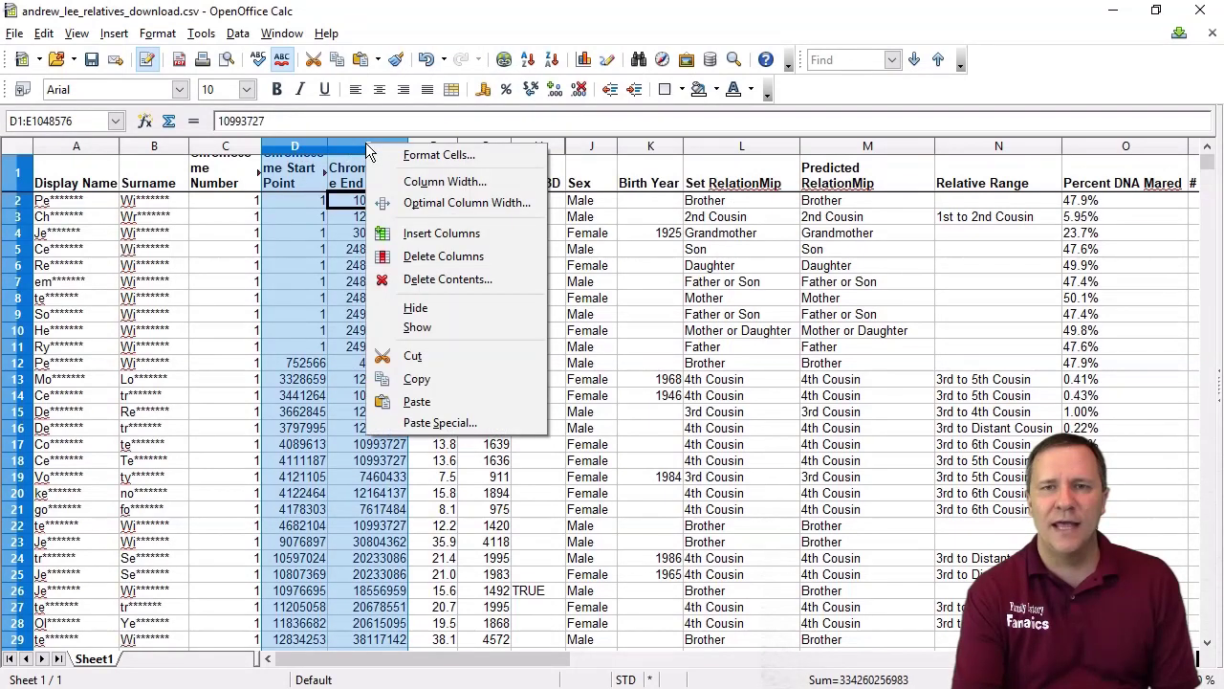
pyautogui.click(438, 233)
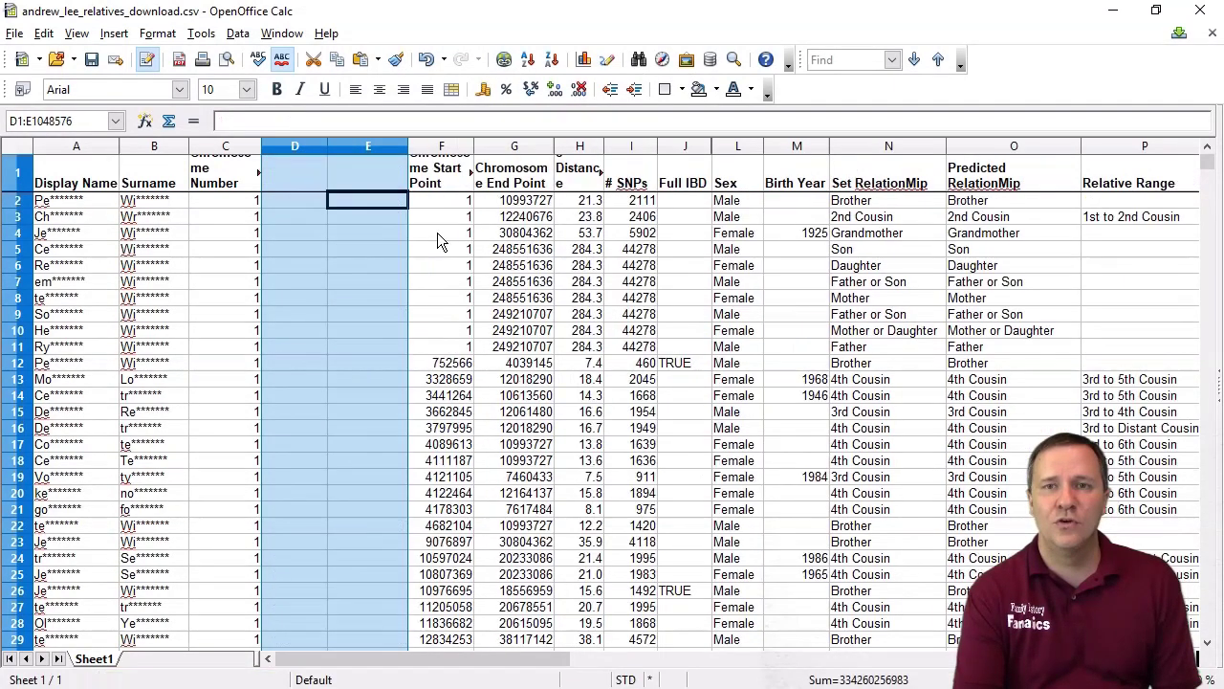
# Step: Copy the Chromosome Start Point and Chromosome End Point headers from F1:G1 into D1:E1 of the blank columns
pyautogui.moveTo(440, 175); pyautogui.dragTo(497, 175)
pyautogui.hotkey('ctrl', 'b')
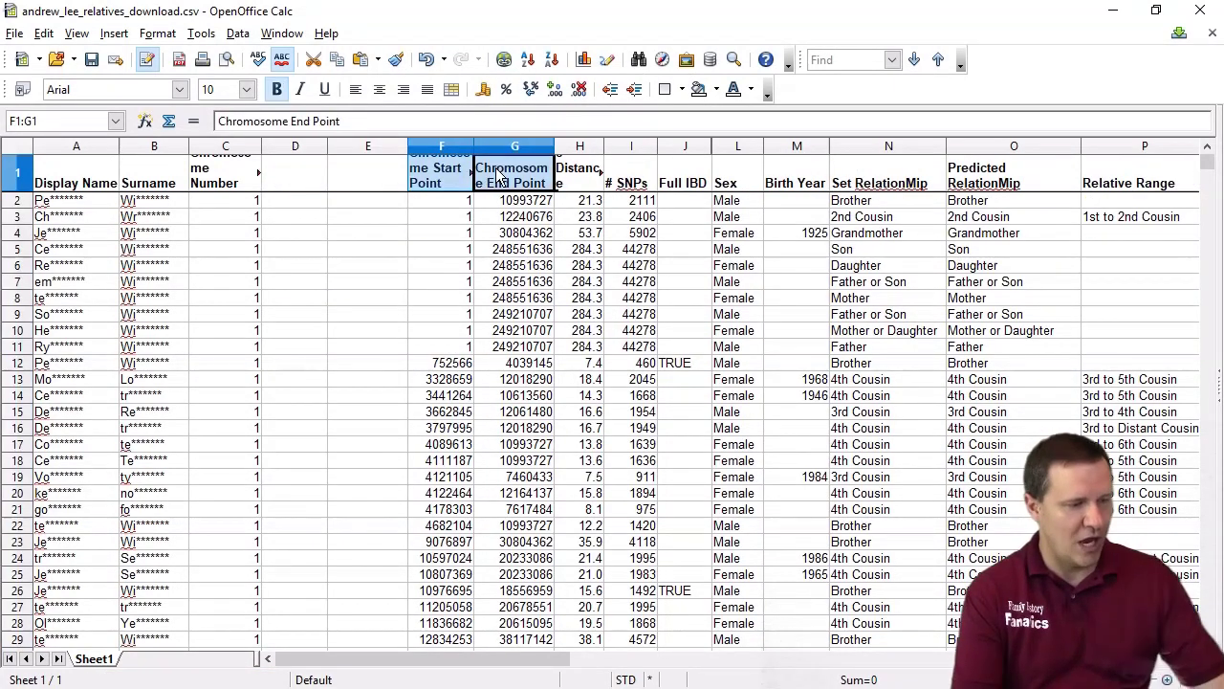
pyautogui.hotkey('ctrl', 'c')
pyautogui.click(295, 175)
pyautogui.hotkey('ctrl', 'v')
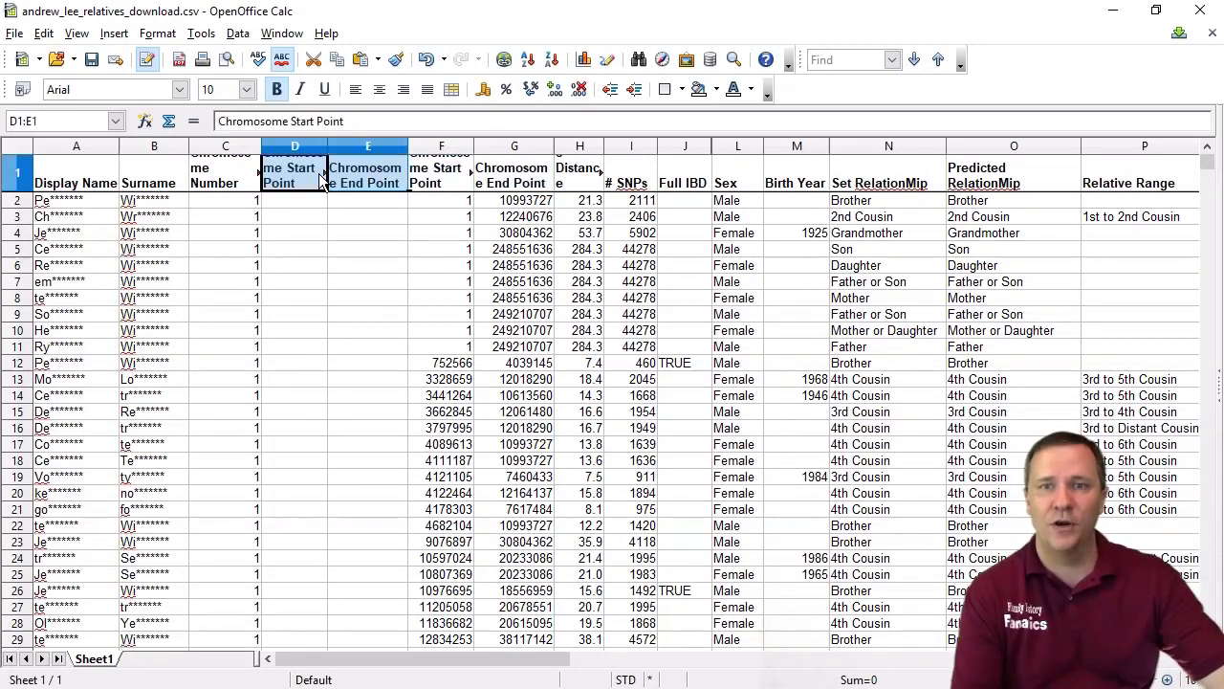
# Step: Enter the formula =F2/1000000 in cell D2 to express the start point in millions, and reselect that cell
pyautogui.click(308, 204)
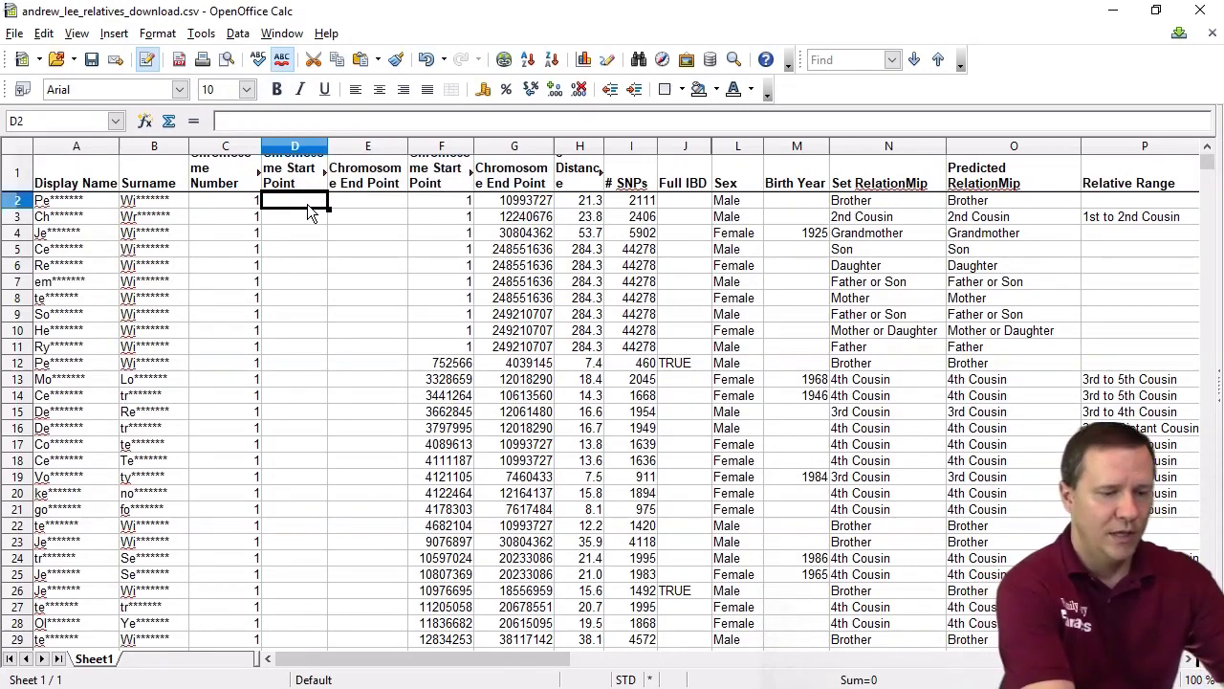
pyautogui.write('=')
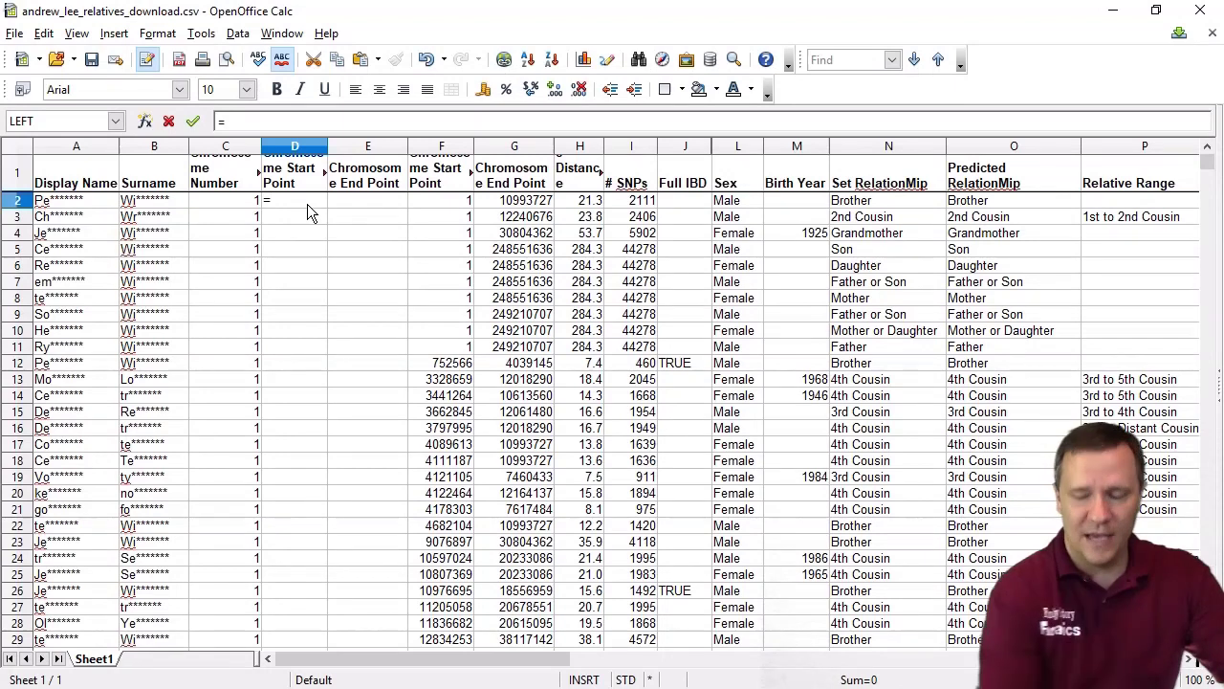
pyautogui.click(430, 204)
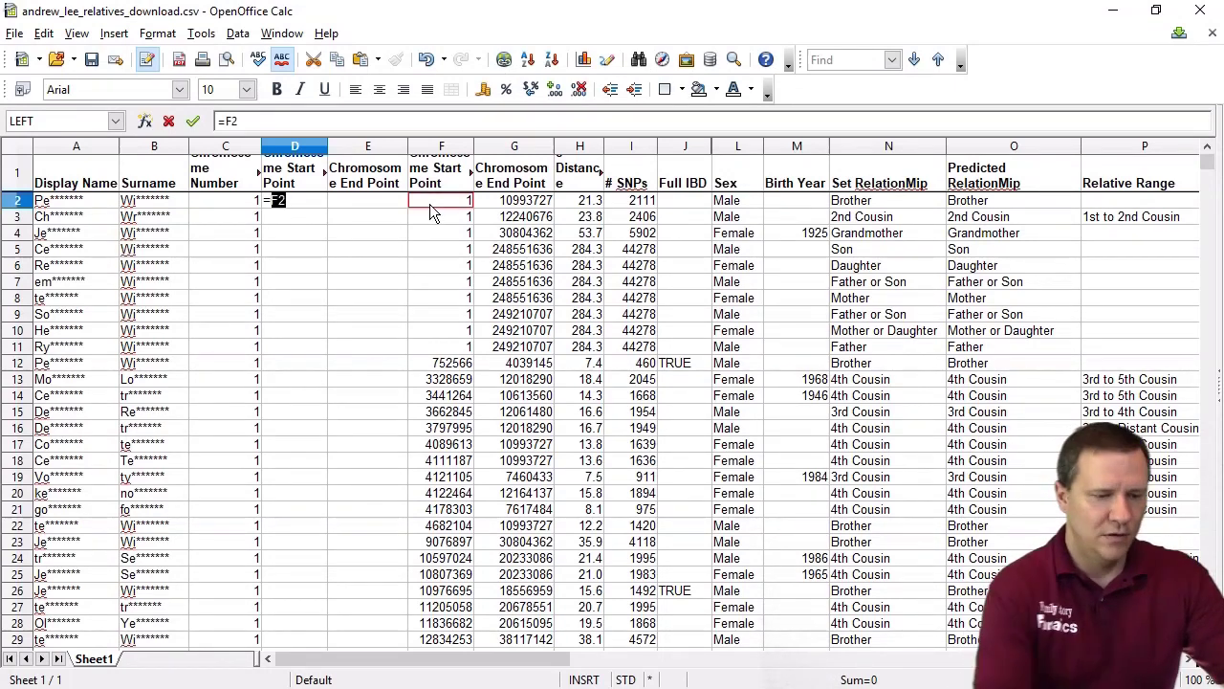
pyautogui.write('/1000')
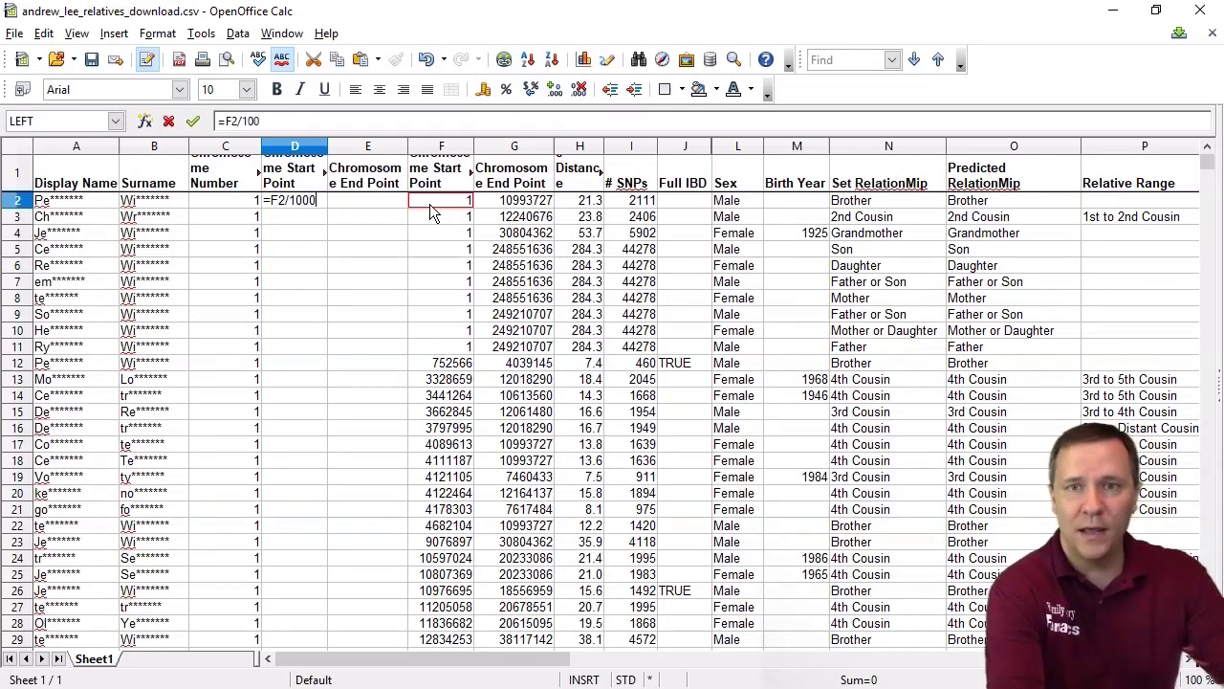
pyautogui.write('000')
pyautogui.press('Return')
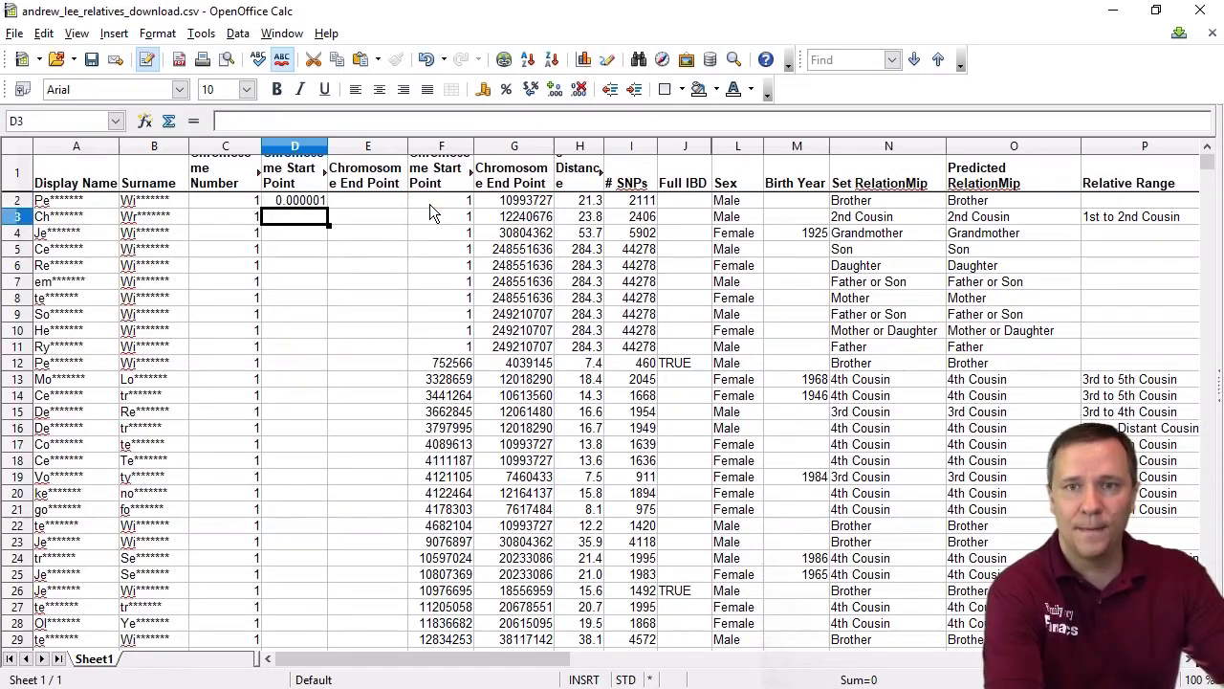
pyautogui.click(314, 203)
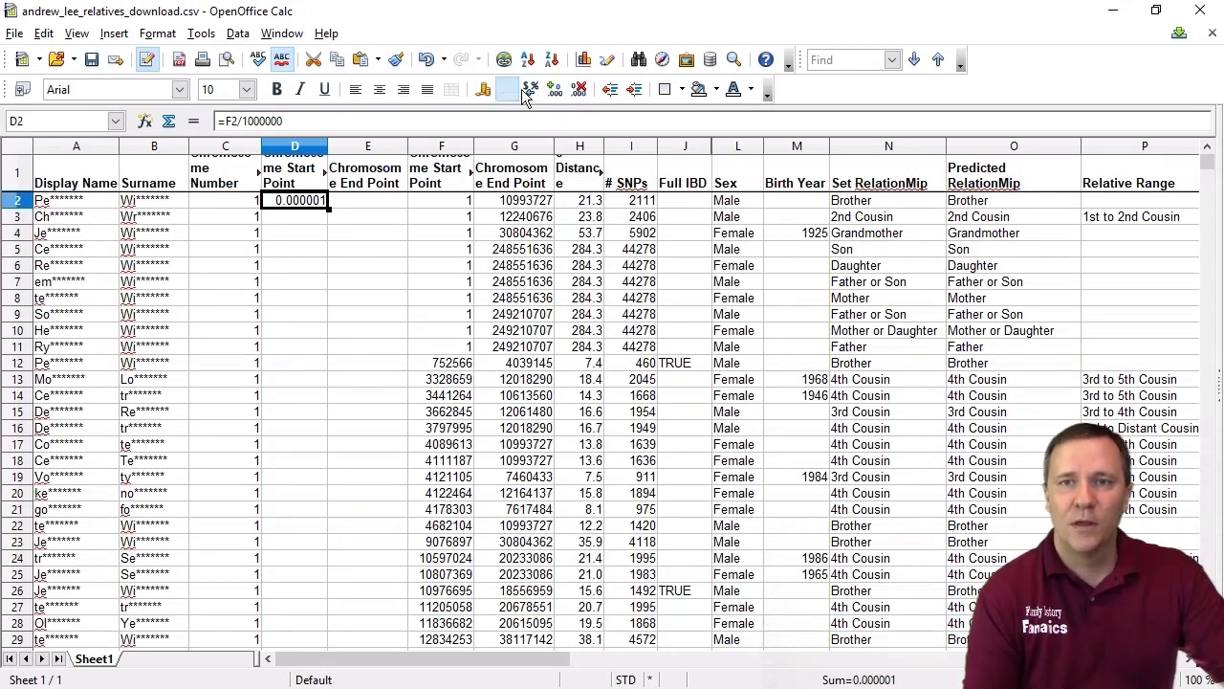
# Step: Reduce the start point value in D2 to one decimal place and centre it in the cell
pyautogui.click(579, 89)
pyautogui.click(579, 89)
pyautogui.click(579, 89)
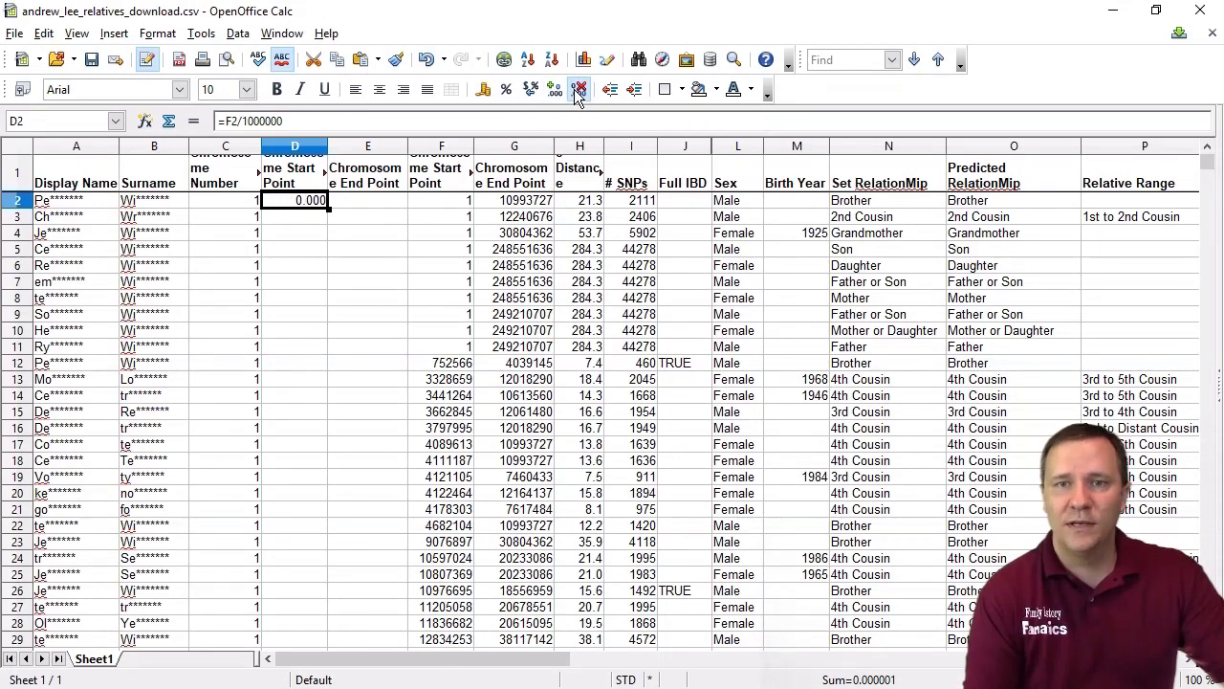
pyautogui.click(579, 89)
pyautogui.click(579, 89)
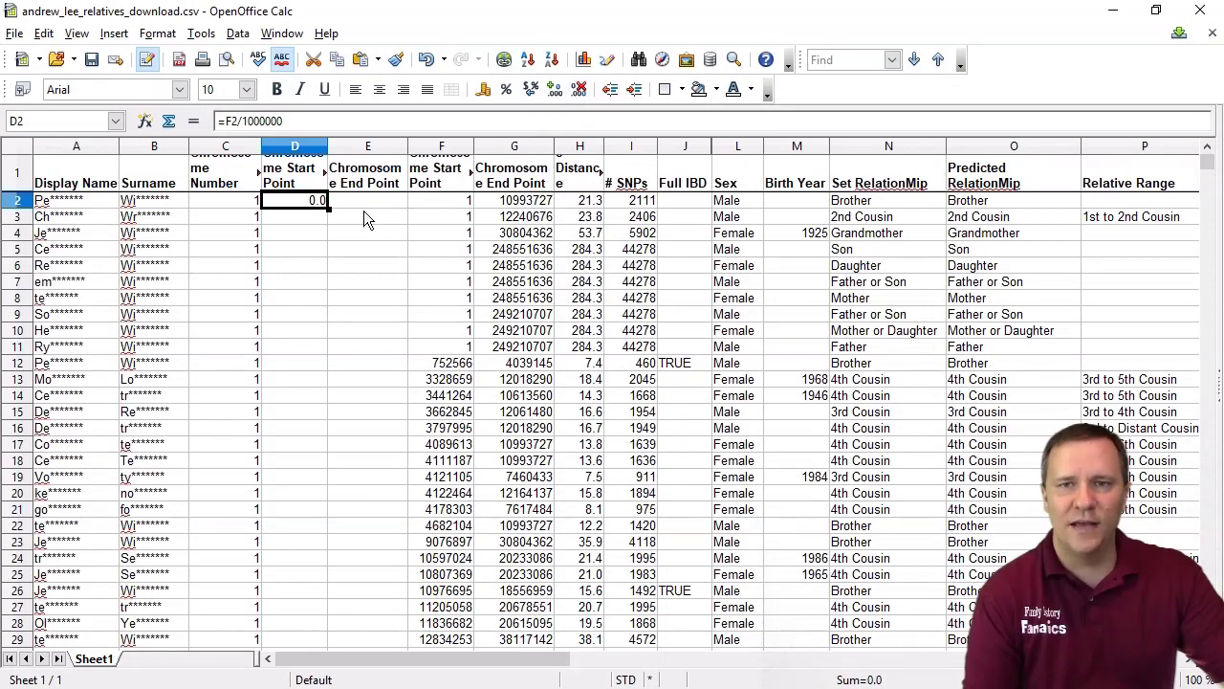
pyautogui.click(307, 156)
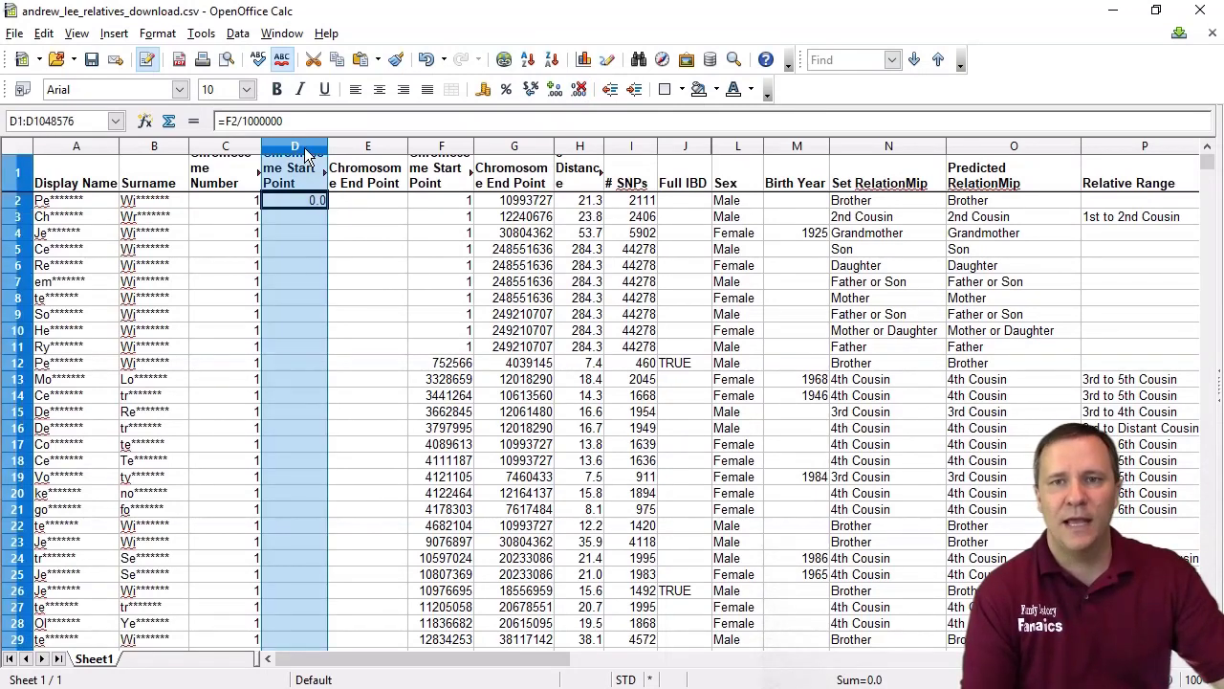
pyautogui.click(321, 203)
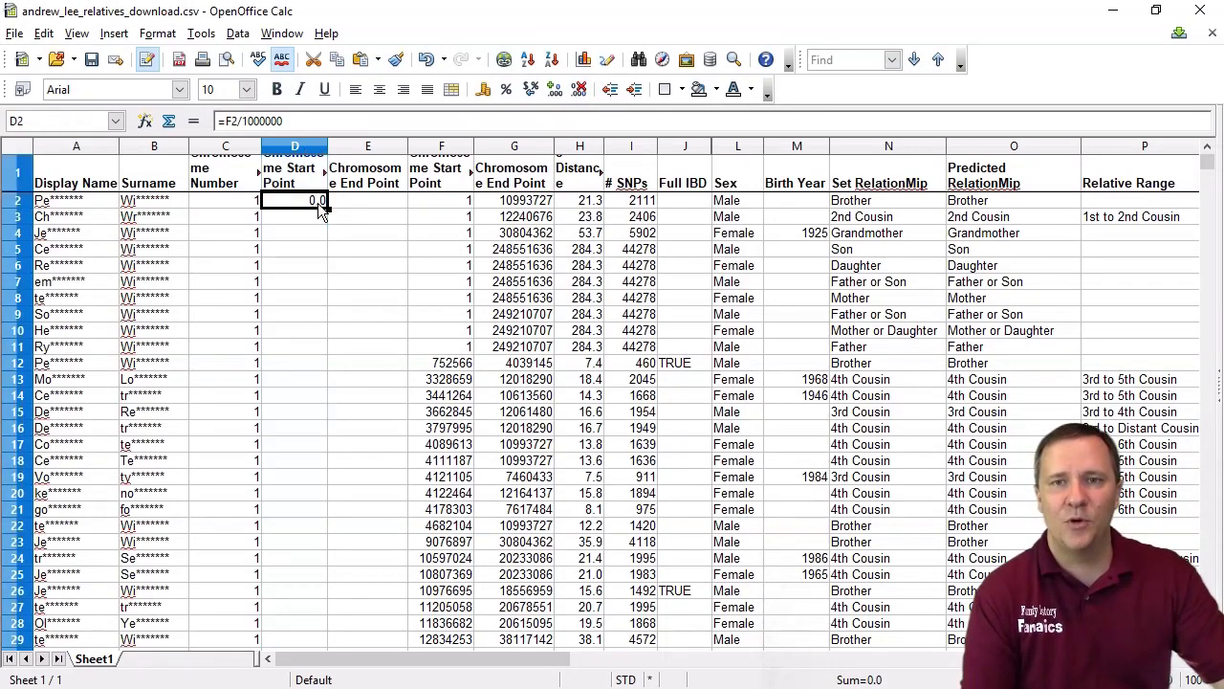
pyautogui.click(384, 92)
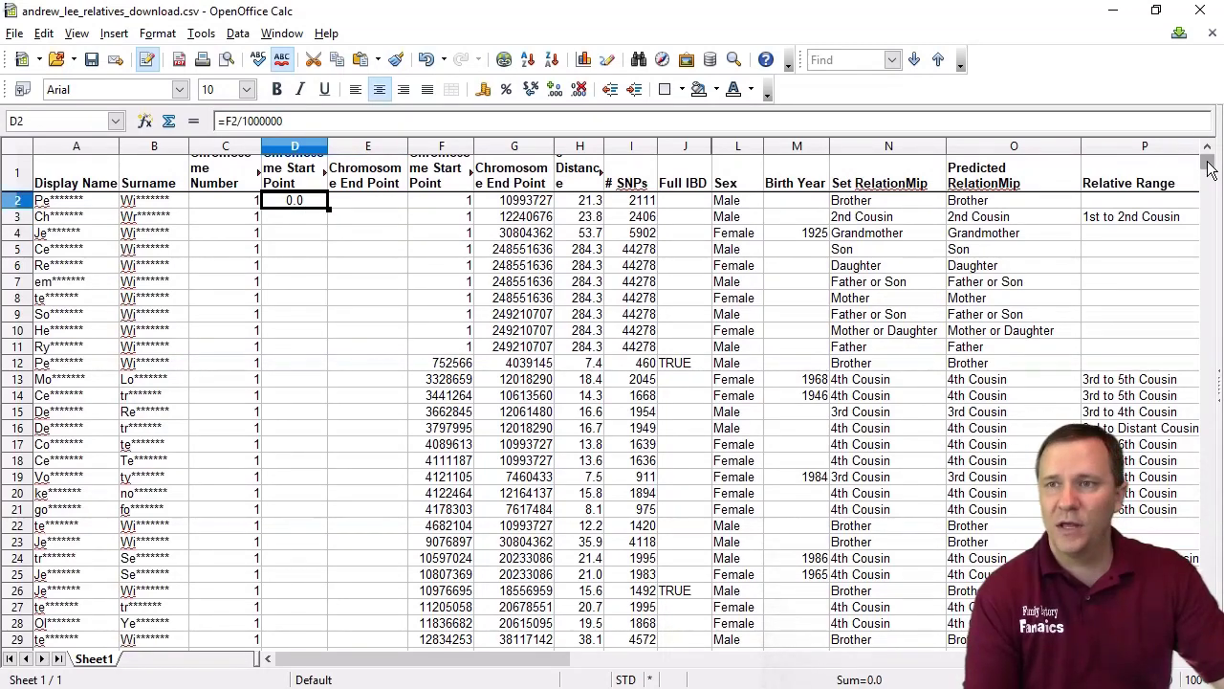
# Step: Copy the D2 formula with its formatting into the whole range D2:E2025, overwriting the existing content
pyautogui.moveTo(1207, 161); pyautogui.dragTo(1220, 572)
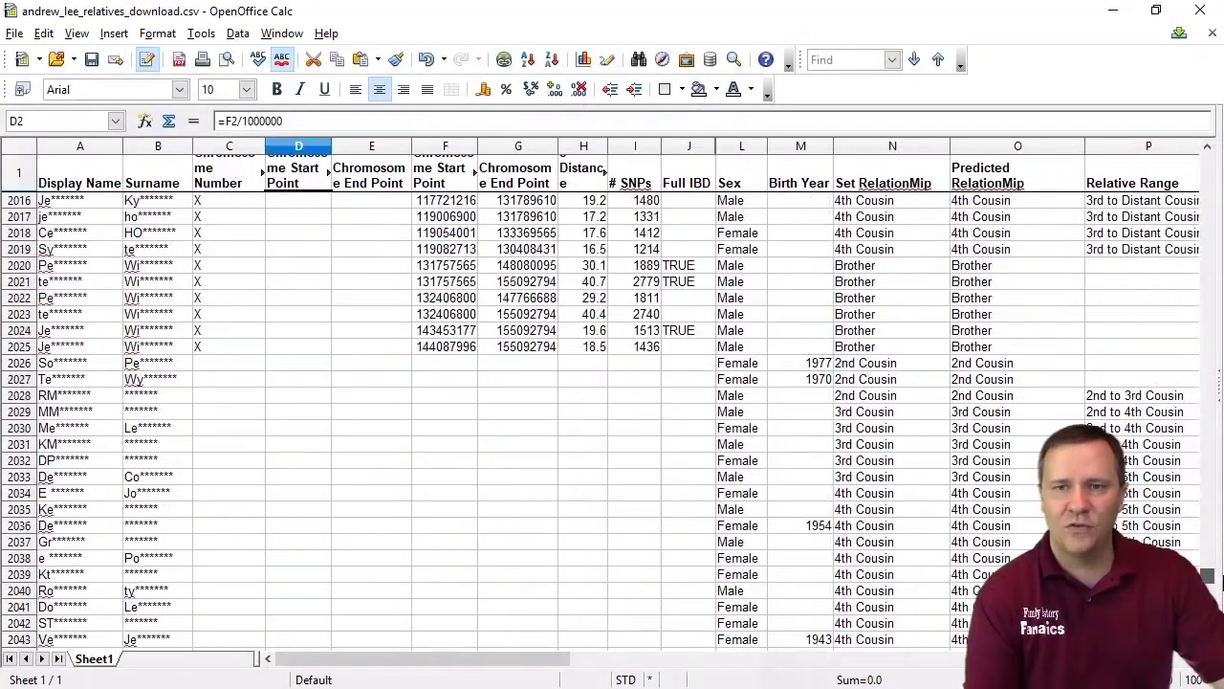
pyautogui.keyDown('shift'); pyautogui.click(388, 346); pyautogui.keyUp('shift')
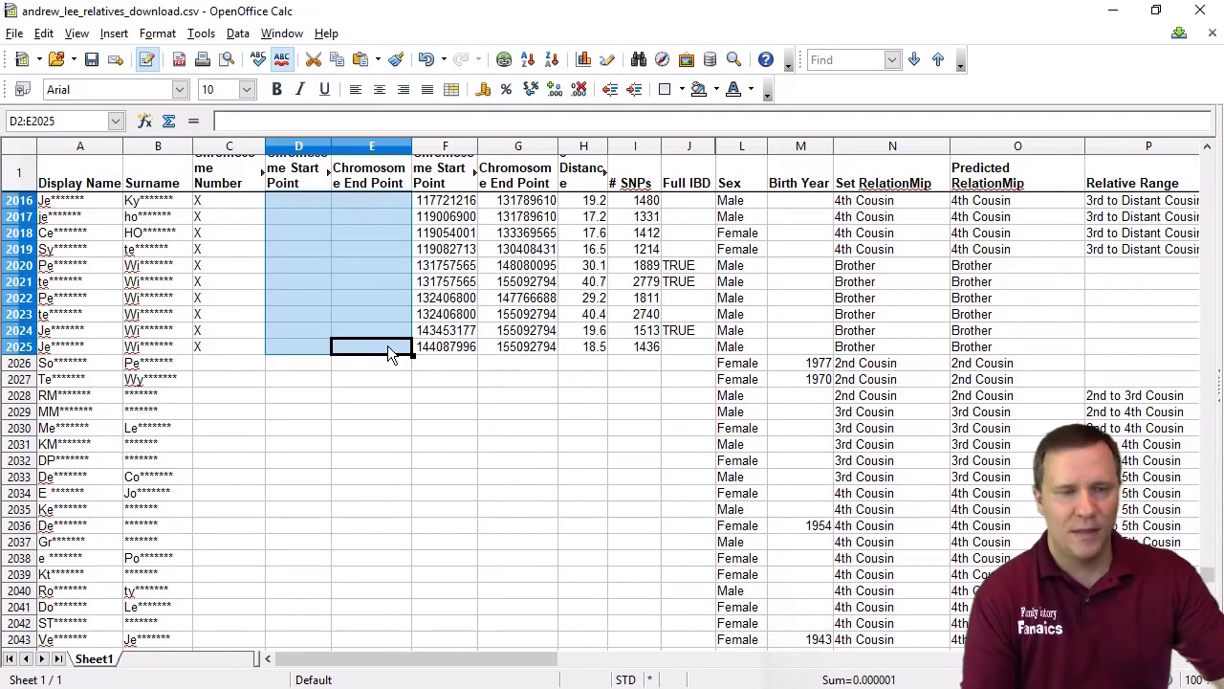
pyautogui.hotkey('ctrl', 'v')
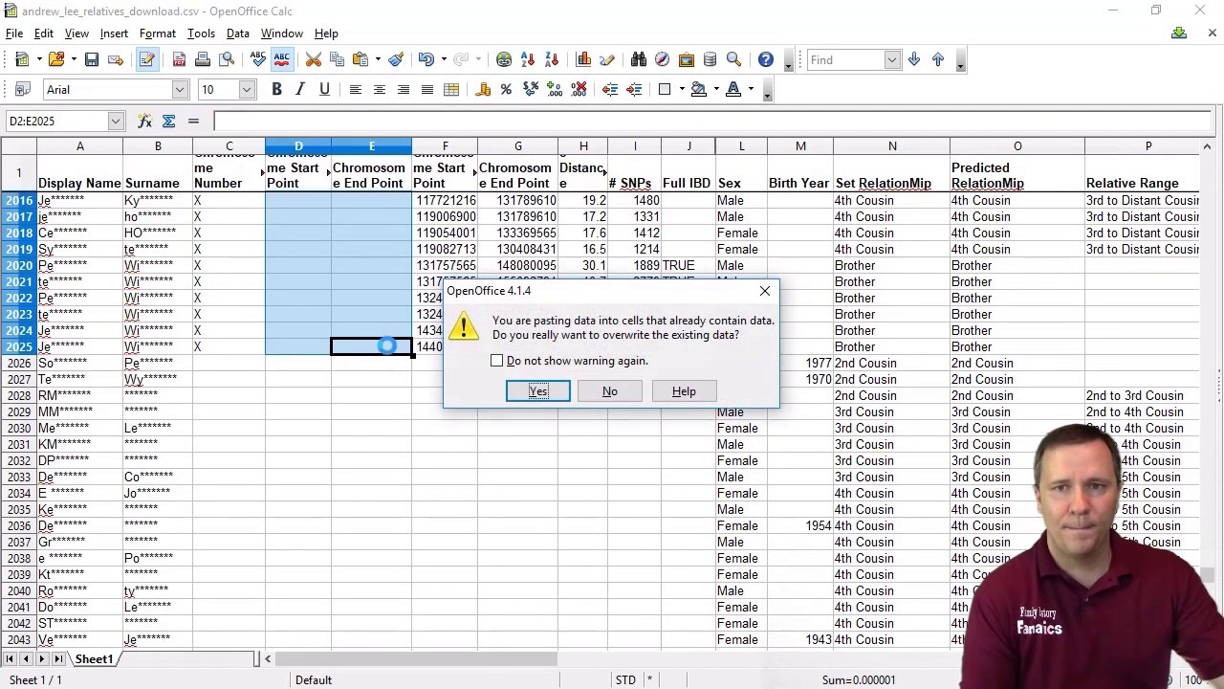
pyautogui.click(541, 394)
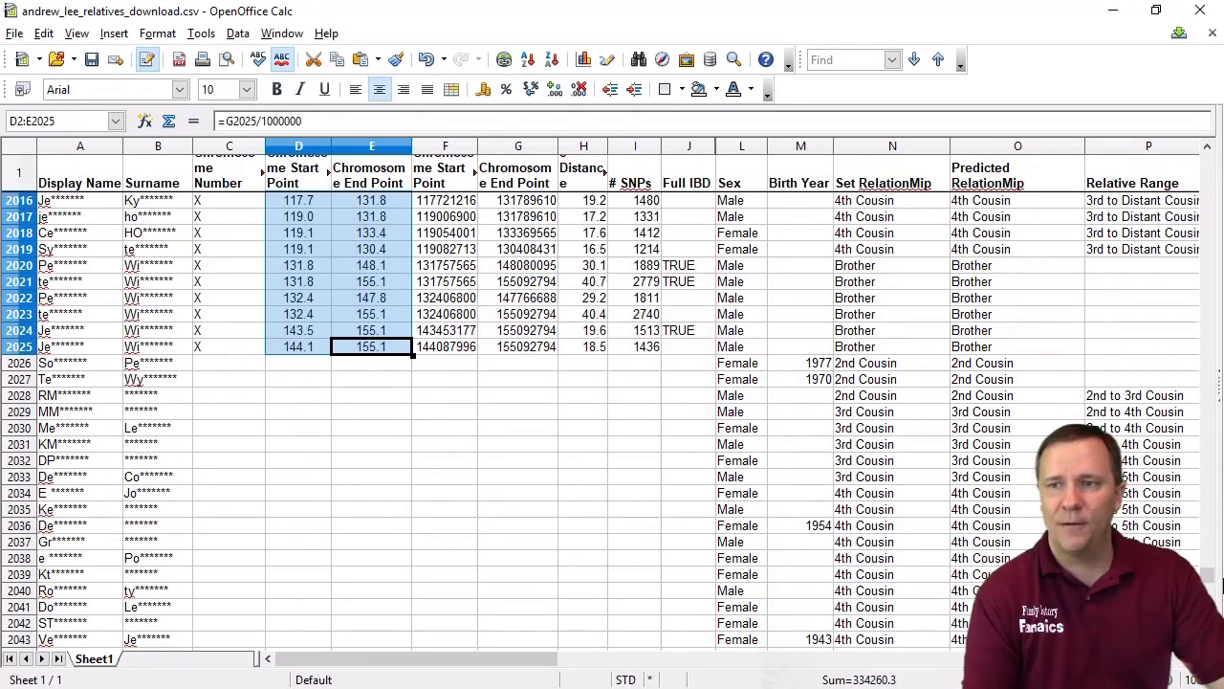
pyautogui.moveTo(1210, 584); pyautogui.dragTo(1208, 158)
pyautogui.click(429, 286)
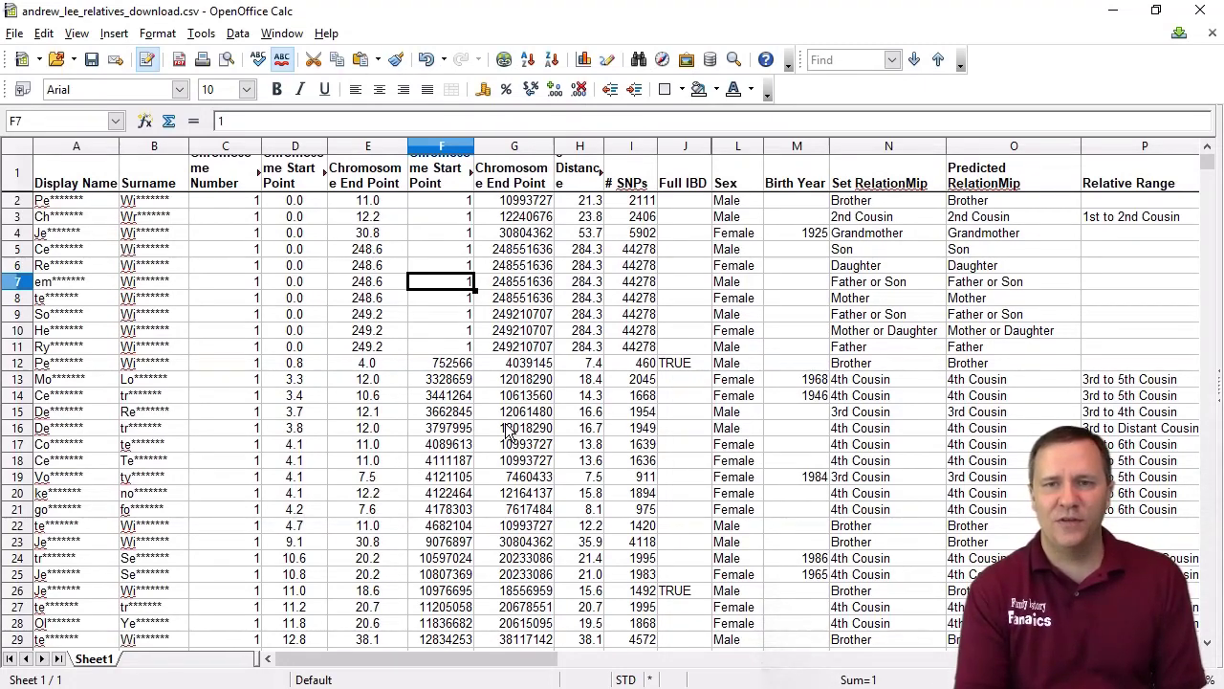
# Step: Compare the converted chromosome start and end points of the matches in rows 13 to 22 for overlapping segments
pyautogui.moveTo(294, 383); pyautogui.dragTo(302, 431)
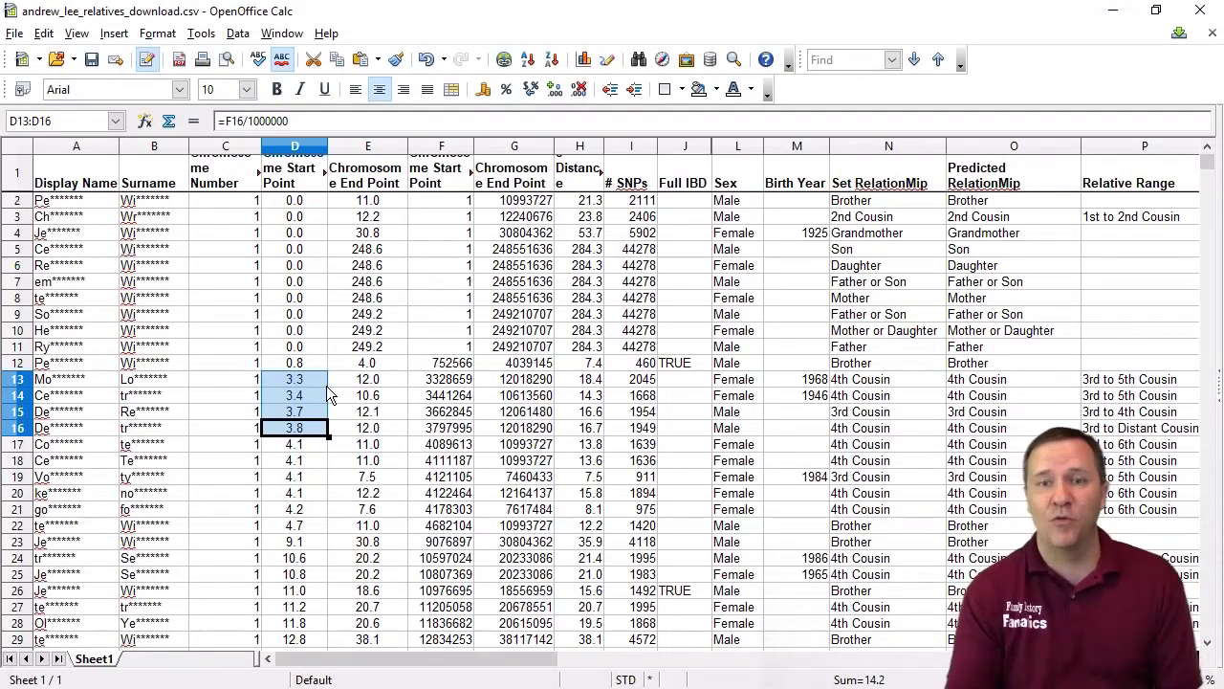
pyautogui.click(316, 445)
pyautogui.moveTo(318, 447); pyautogui.dragTo(320, 490)
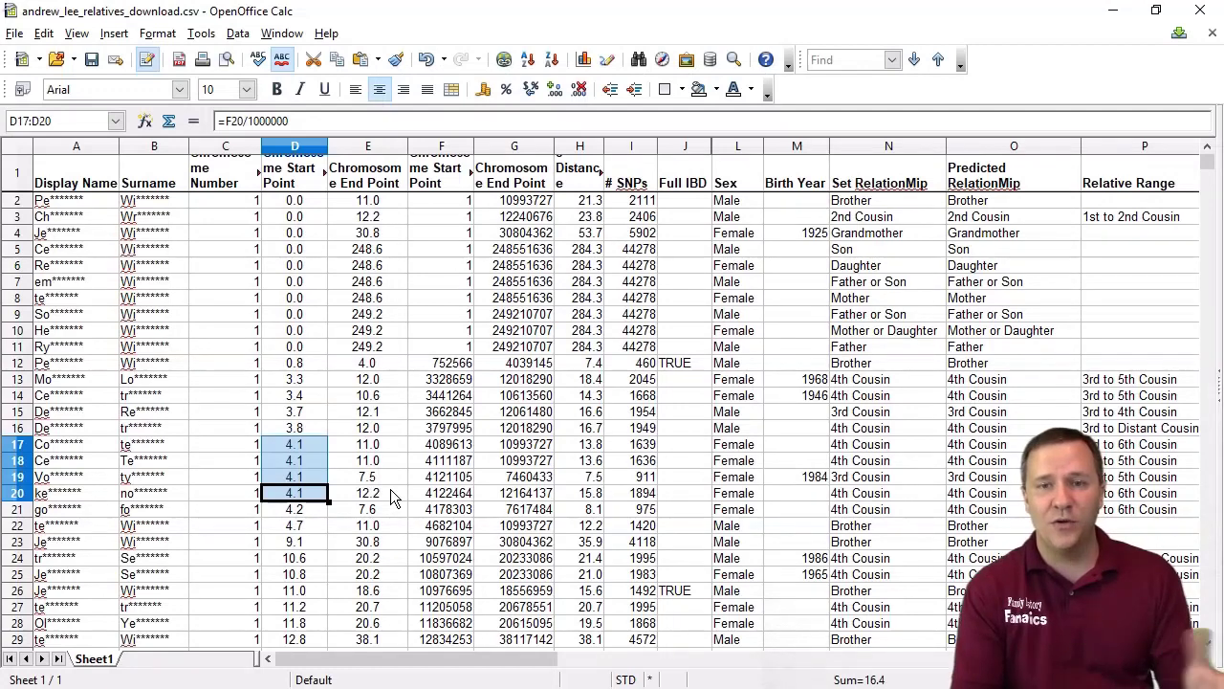
pyautogui.moveTo(309, 522); pyautogui.dragTo(354, 448)
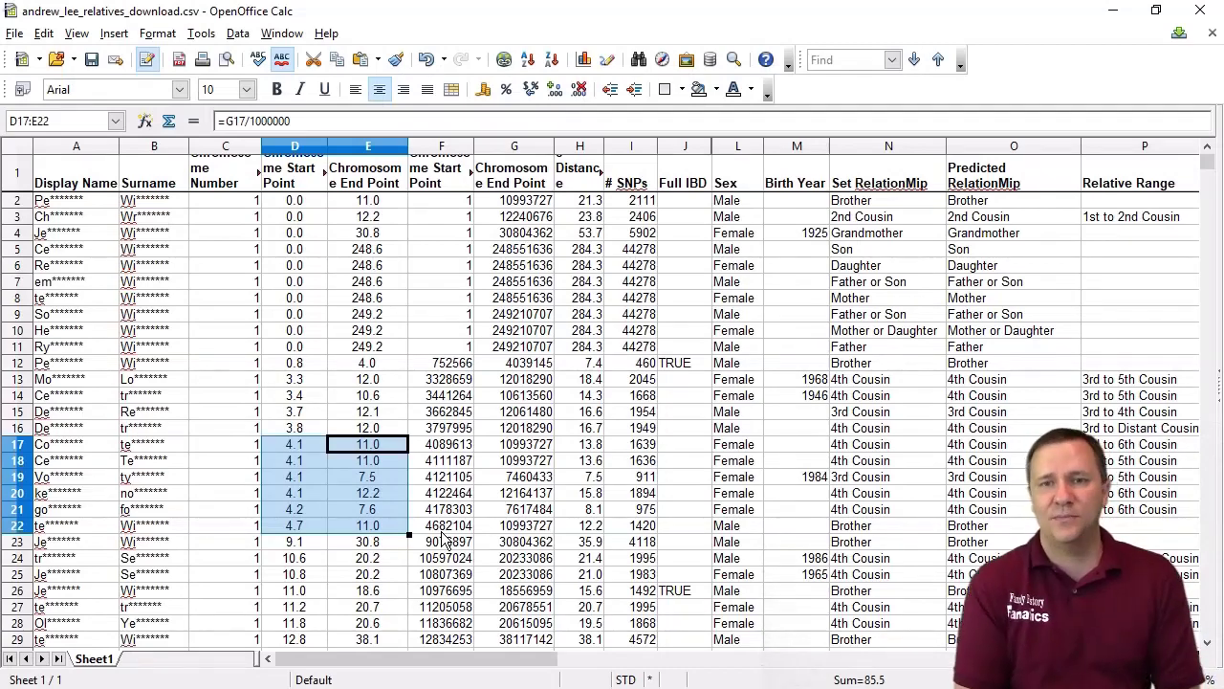
pyautogui.click(538, 591)
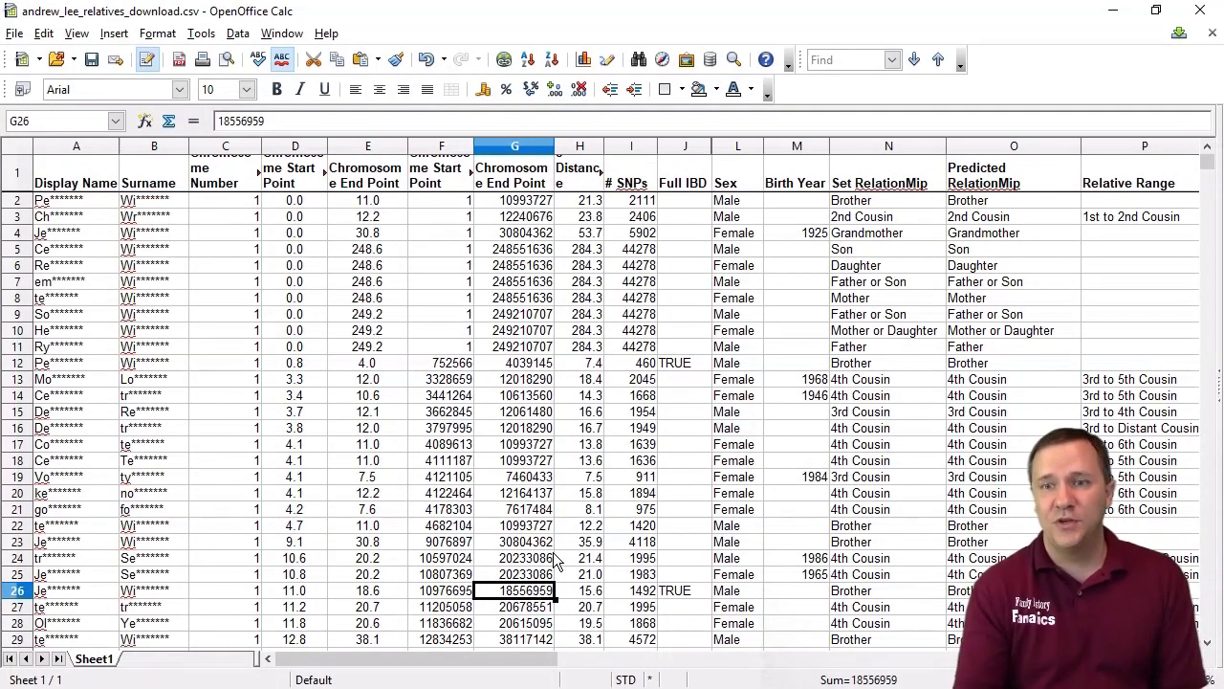
# Step: Apply an AutoFilter to the table's header row, starting from the Family Surnames header in Y1
pyautogui.moveTo(547, 661); pyautogui.dragTo(823, 674)
pyautogui.click(773, 171)
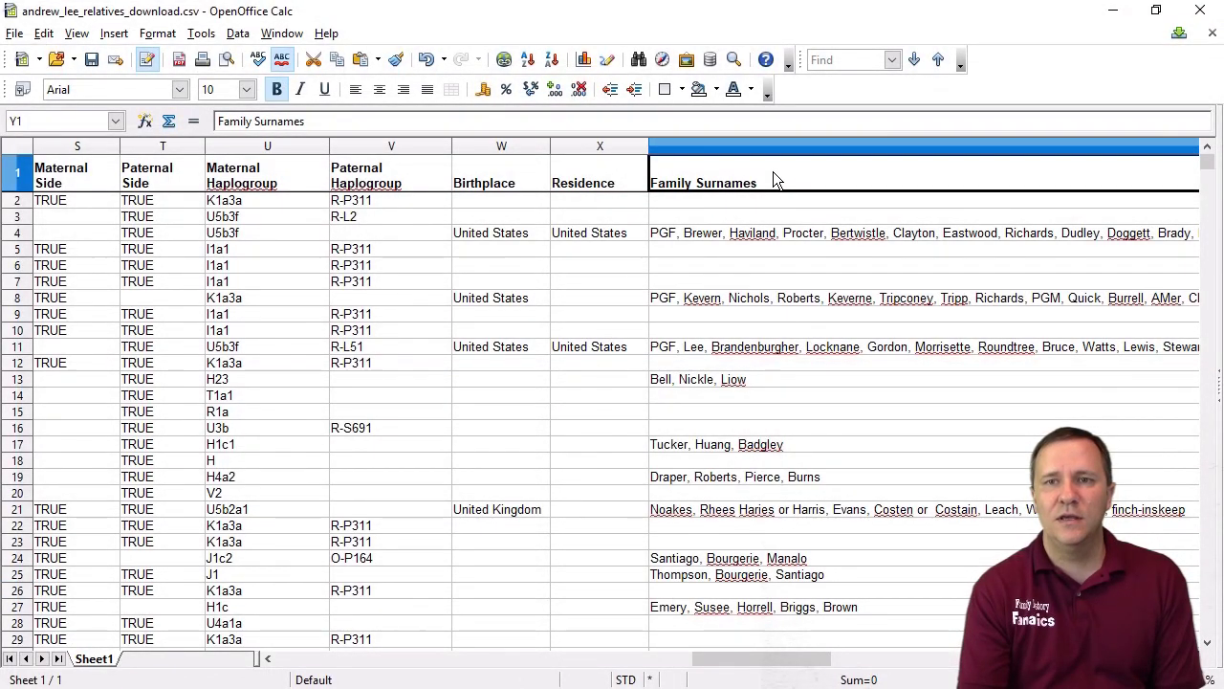
pyautogui.click(236, 34)
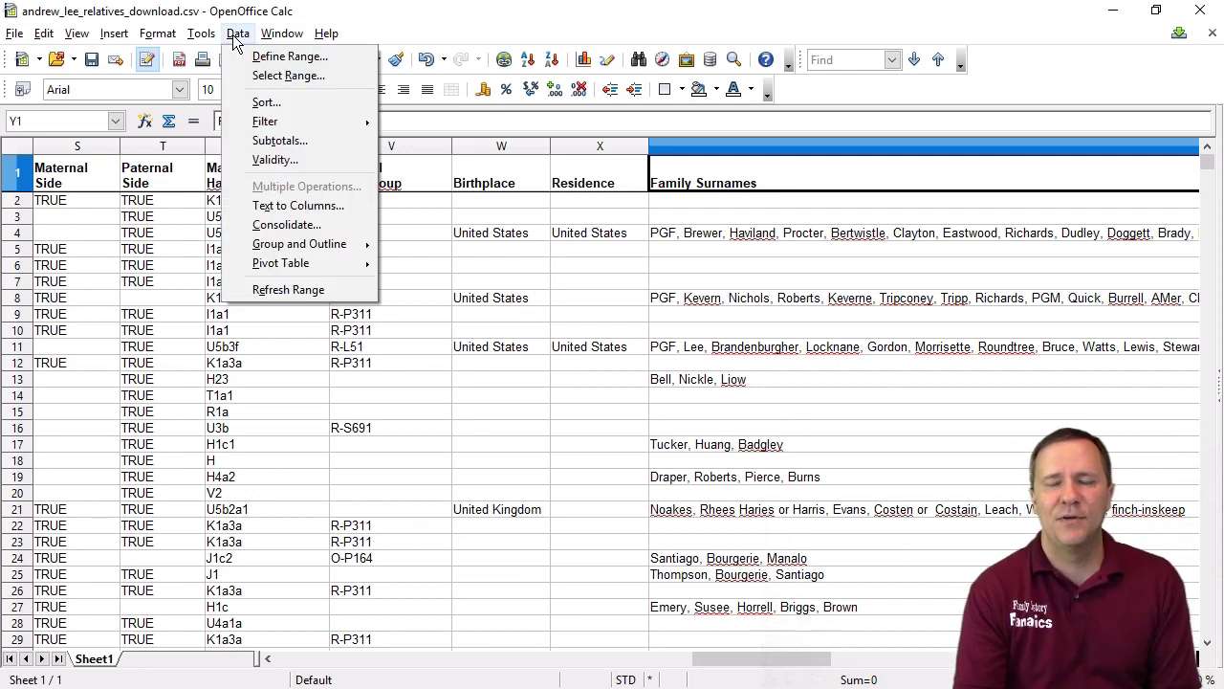
pyautogui.moveTo(278, 122)
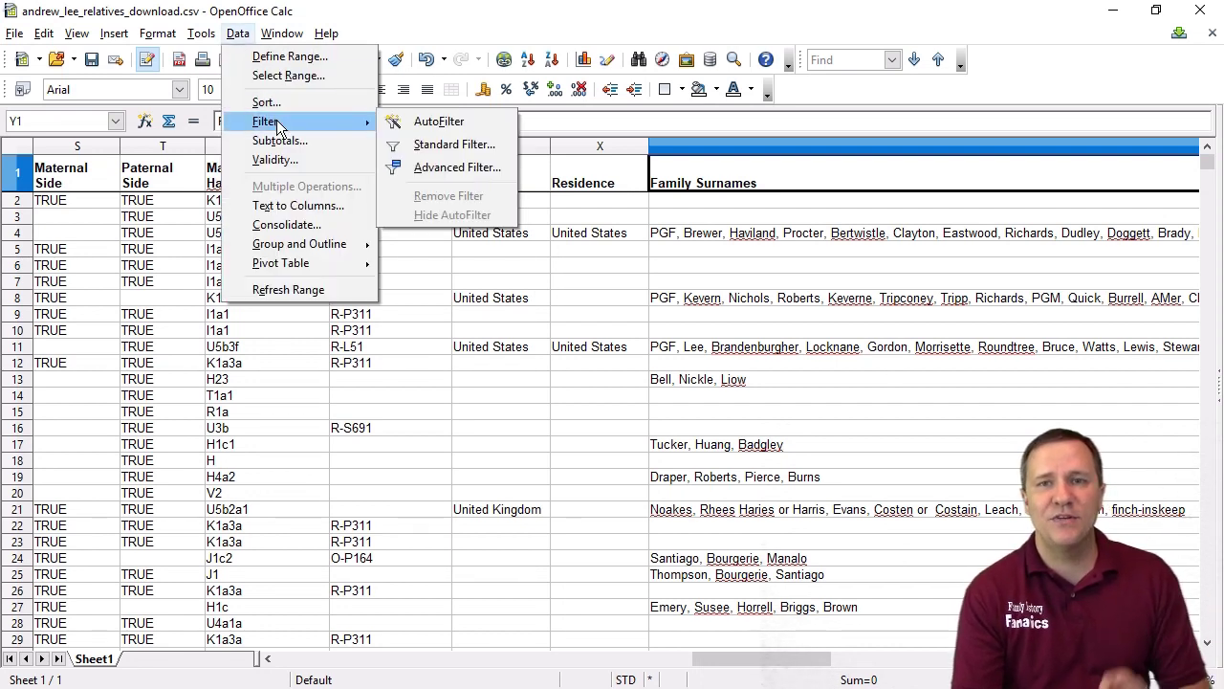
pyautogui.click(422, 125)
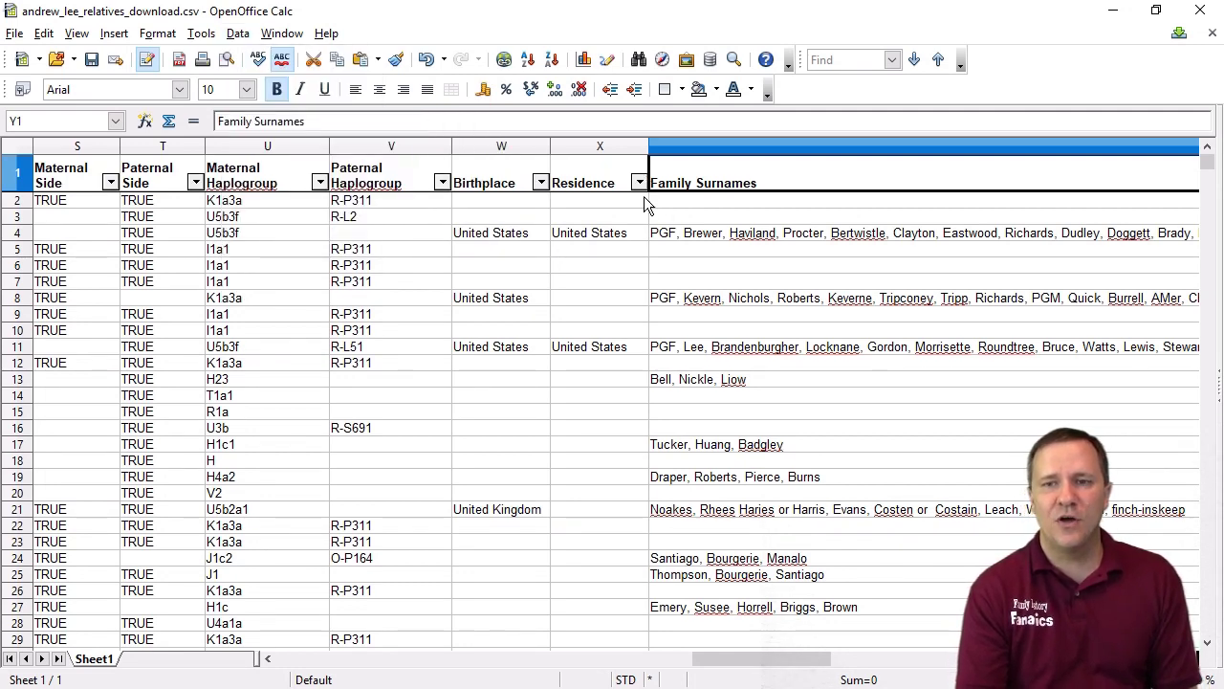
# Step: Filter the table with a Standard Filter to rows whose Family Surnames field contains the file owner's surname, and review the matches
pyautogui.moveTo(765, 658); pyautogui.dragTo(895, 658)
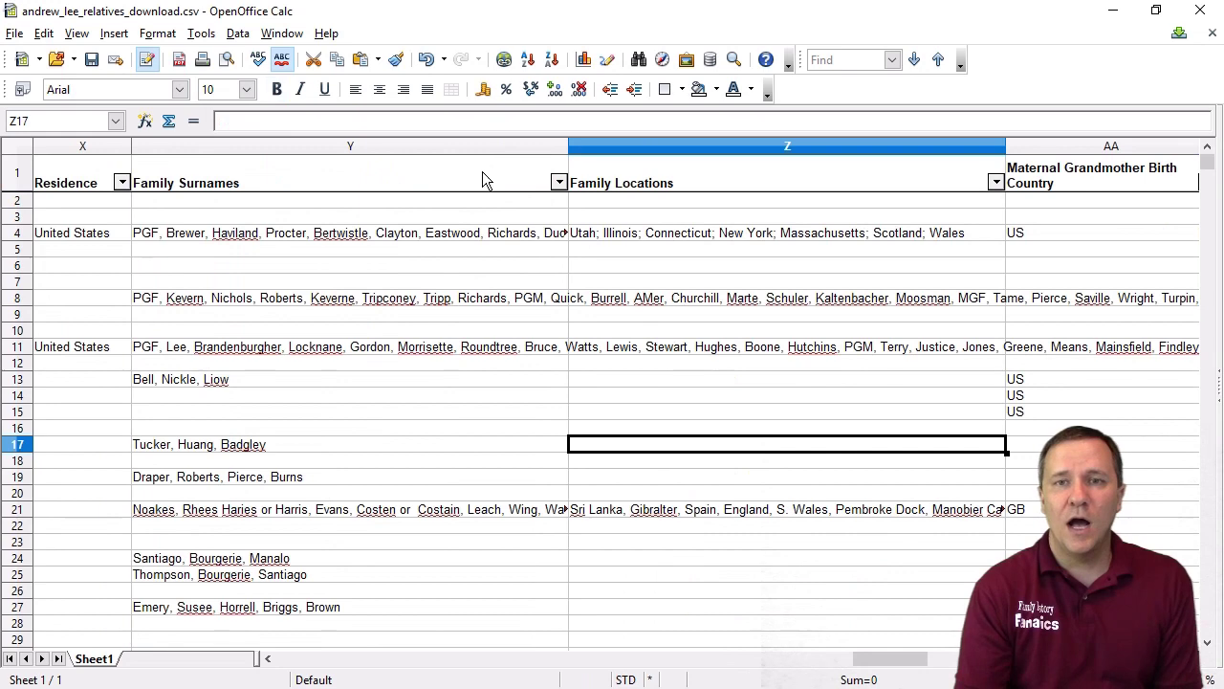
pyautogui.click(559, 184)
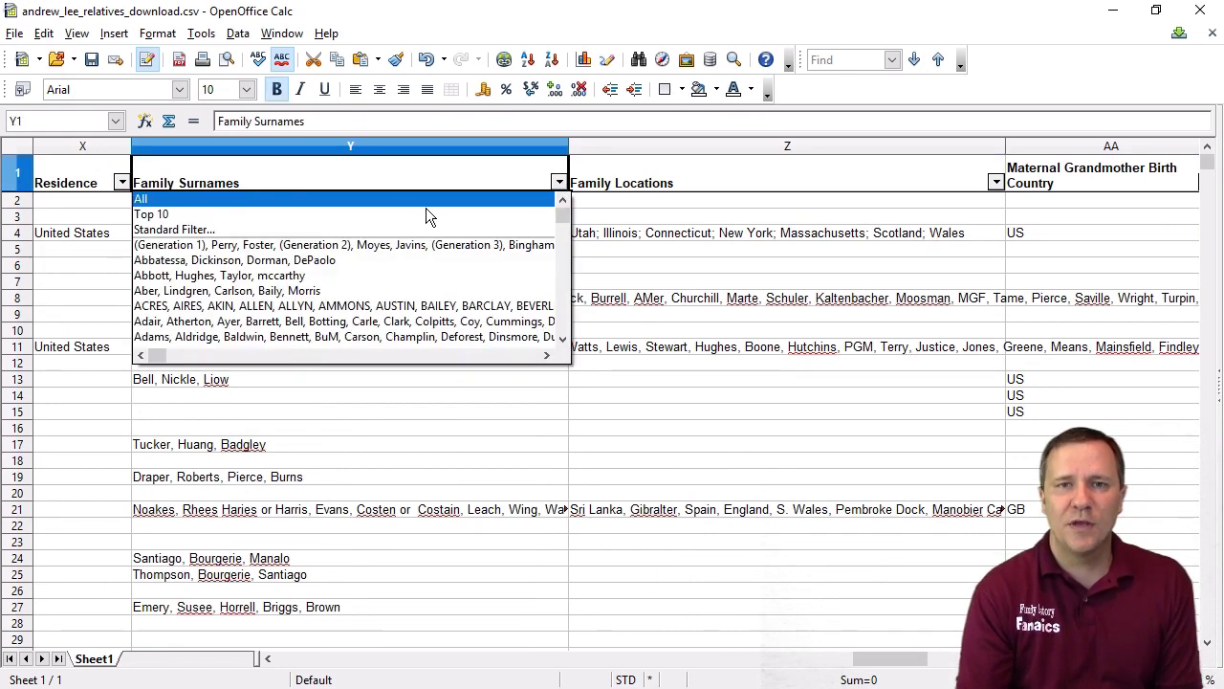
pyautogui.click(182, 229)
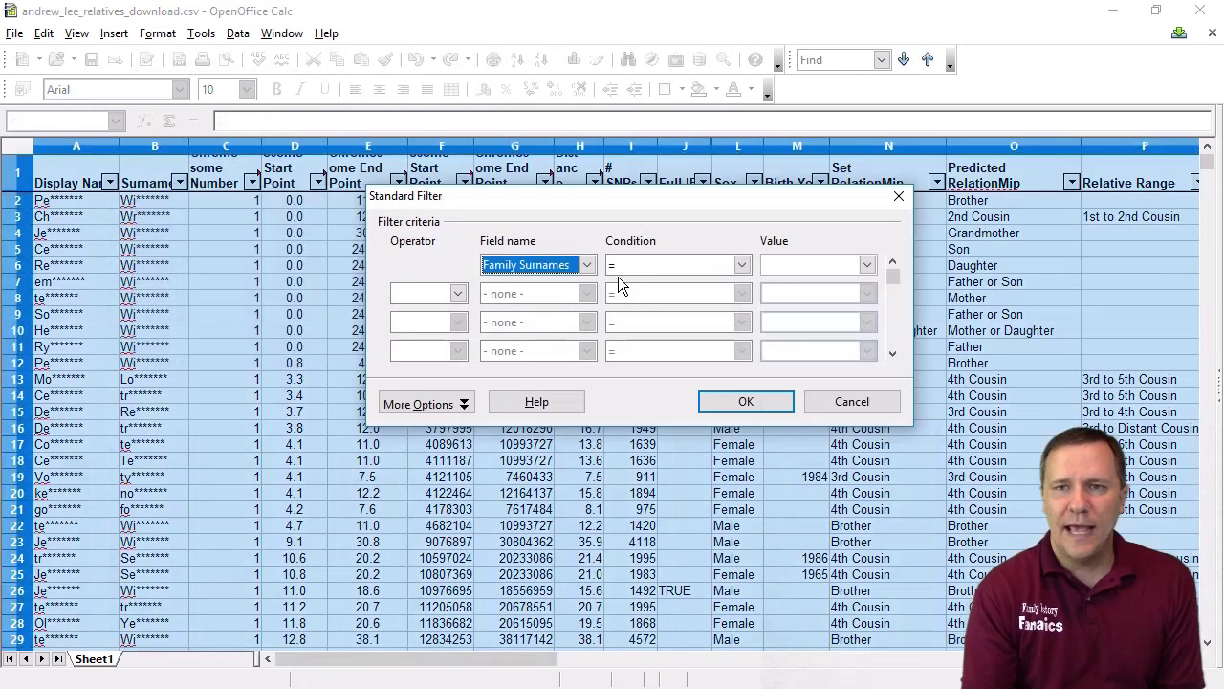
pyautogui.click(741, 266)
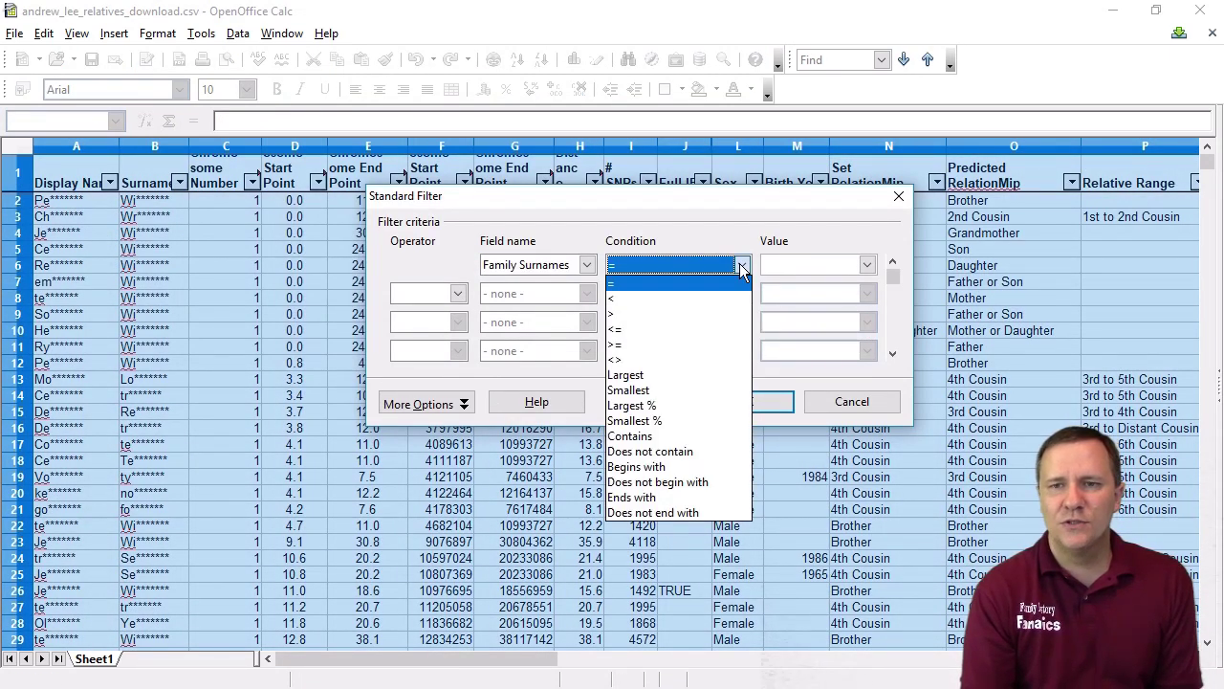
pyautogui.click(690, 440)
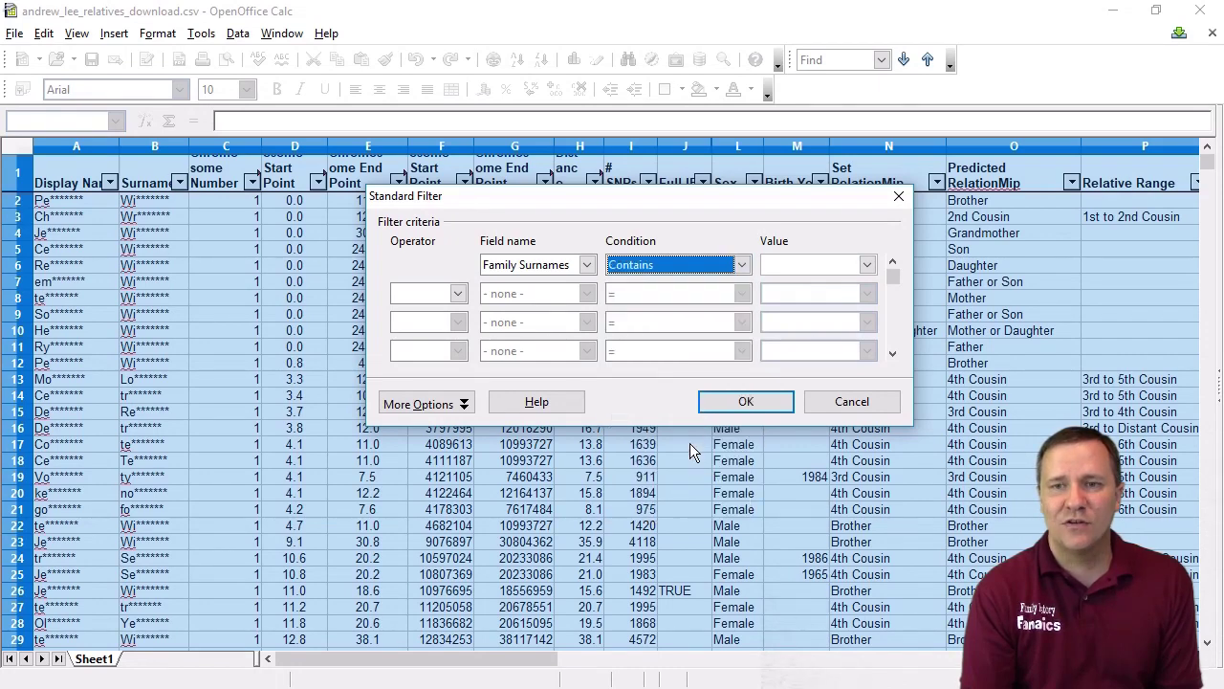
pyautogui.click(794, 267)
pyautogui.write('Lee')
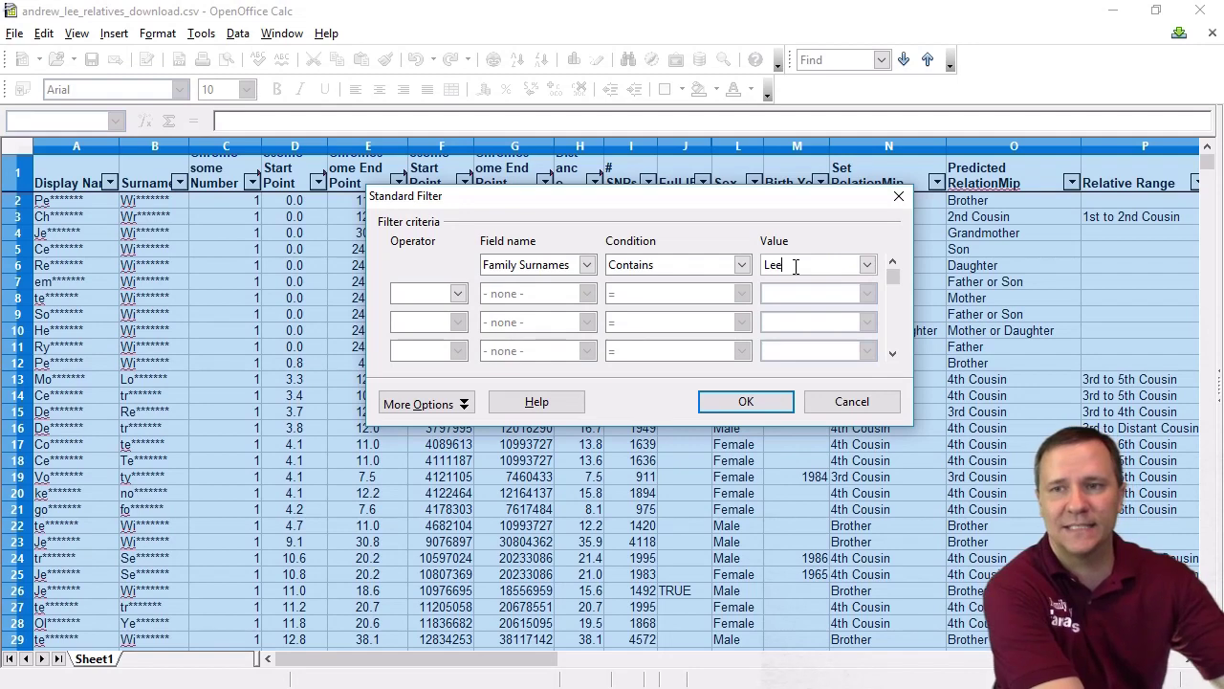
pyautogui.click(746, 403)
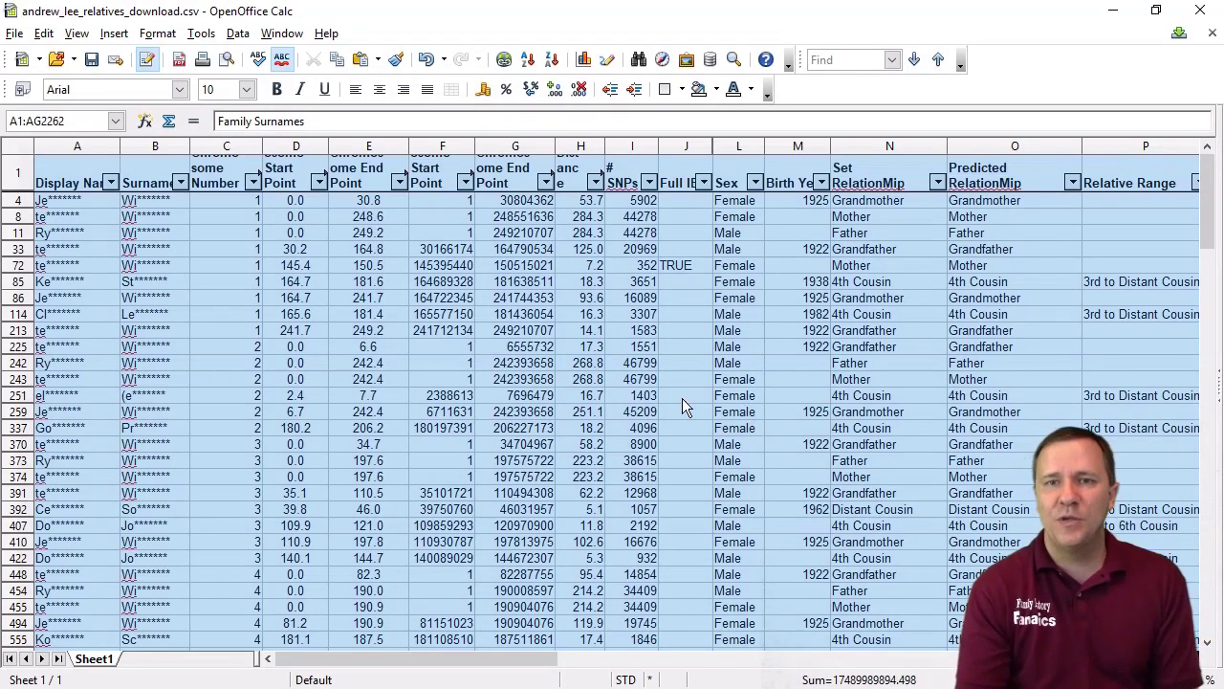
pyautogui.moveTo(498, 658); pyautogui.dragTo(512, 402)
pyautogui.moveTo(1208, 220); pyautogui.dragTo(1207, 394)
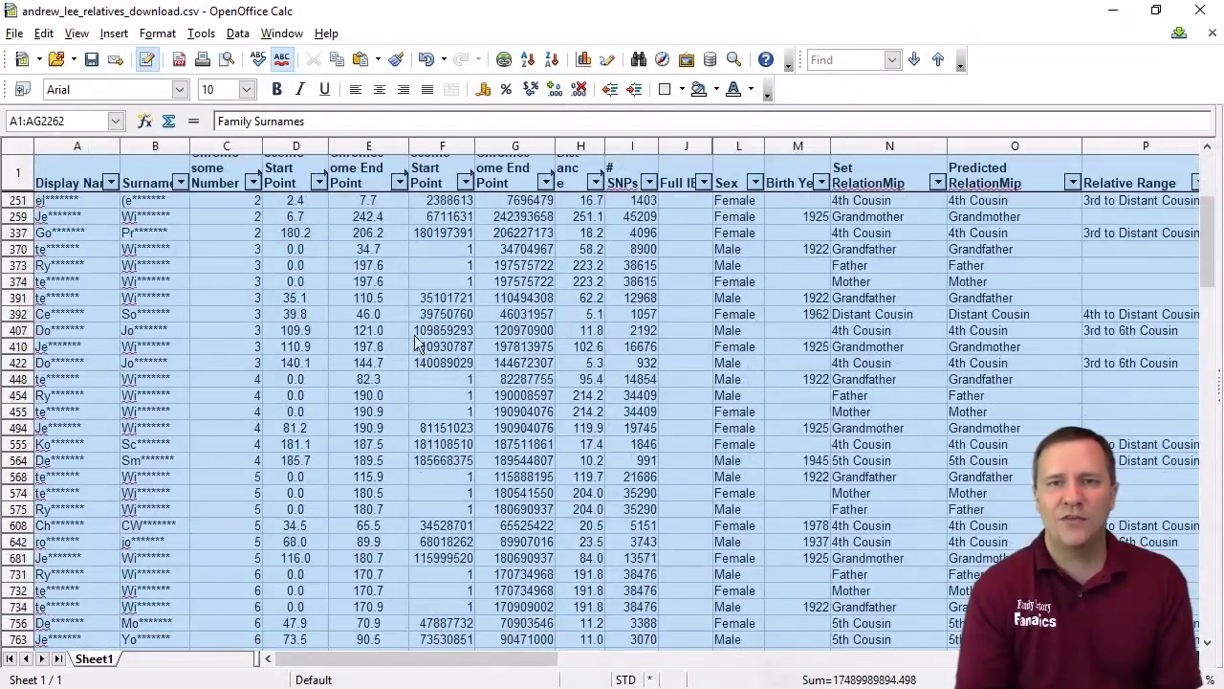
pyautogui.click(354, 283)
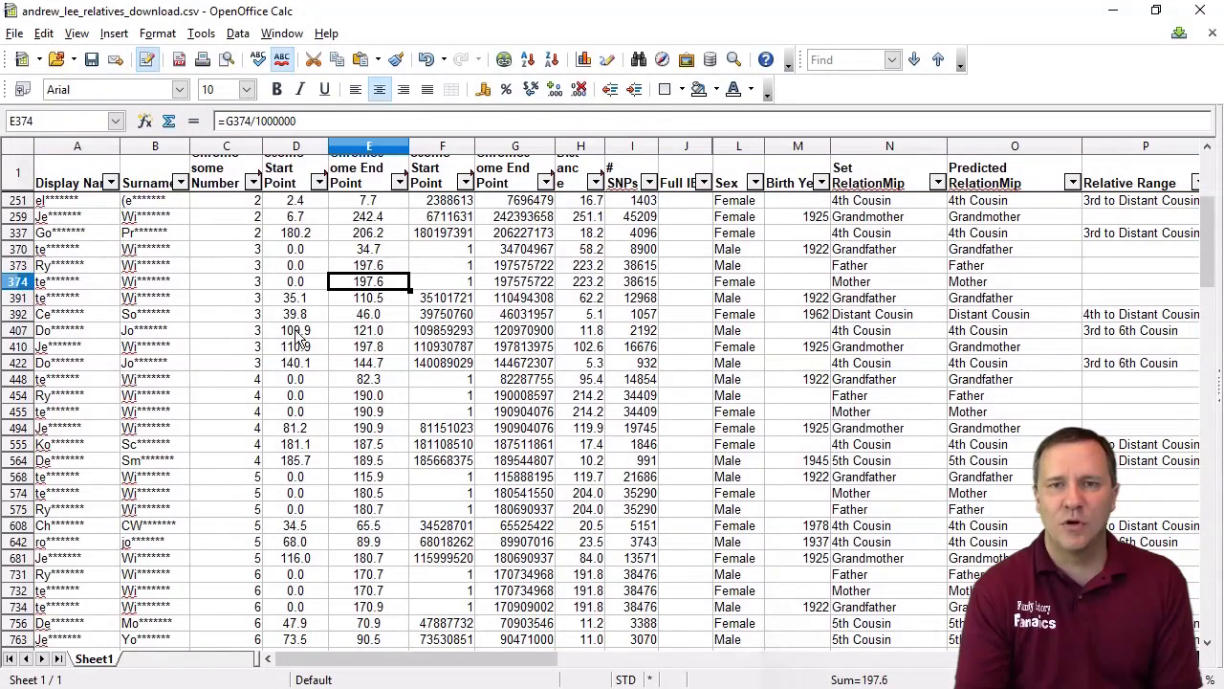